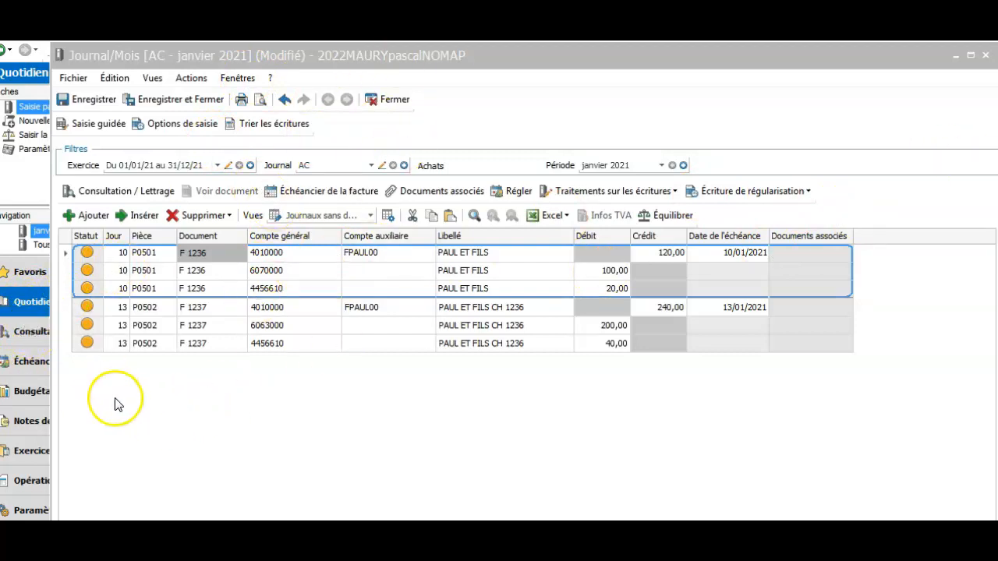
left_click(31, 303)
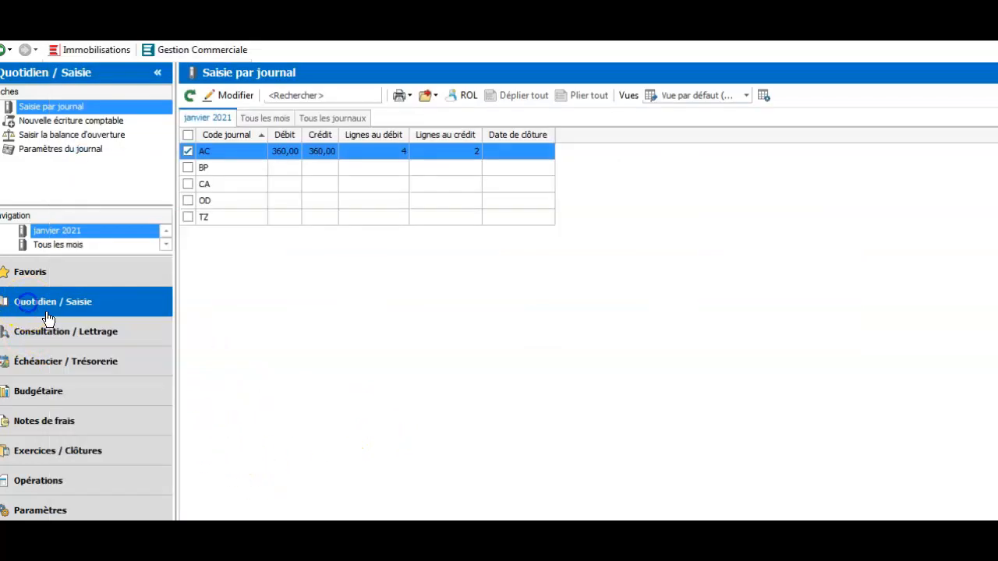
left_click(46, 271)
left_click(71, 123)
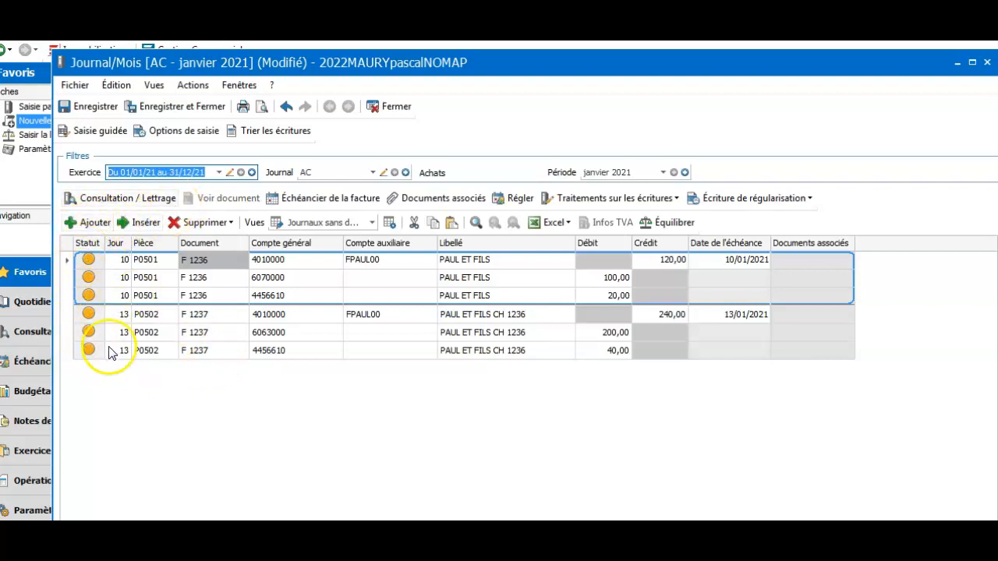
left_click(236, 358)
Add a new journal line below F 1237 dated the 14th with piece number P0103.
key("Down")
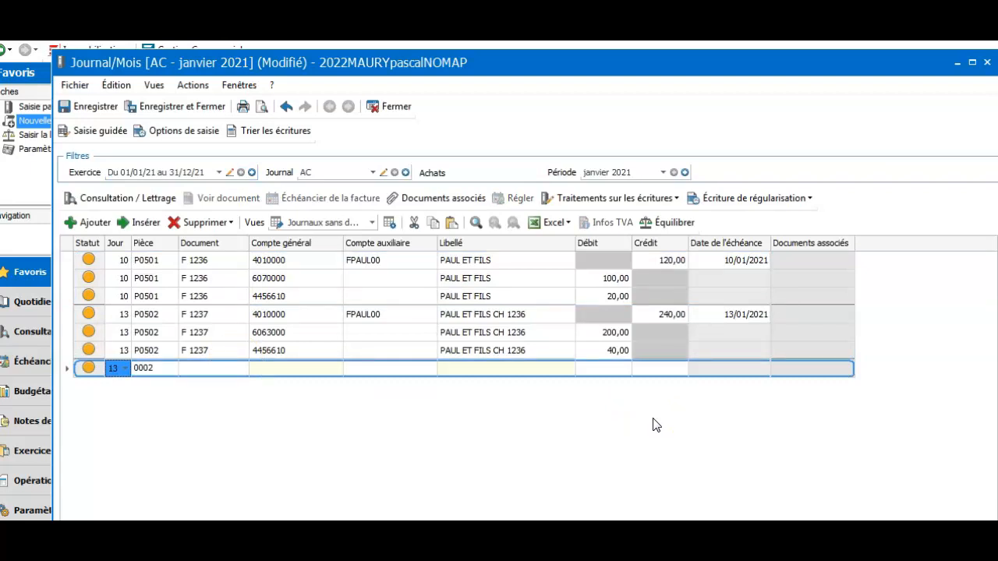
type("14")
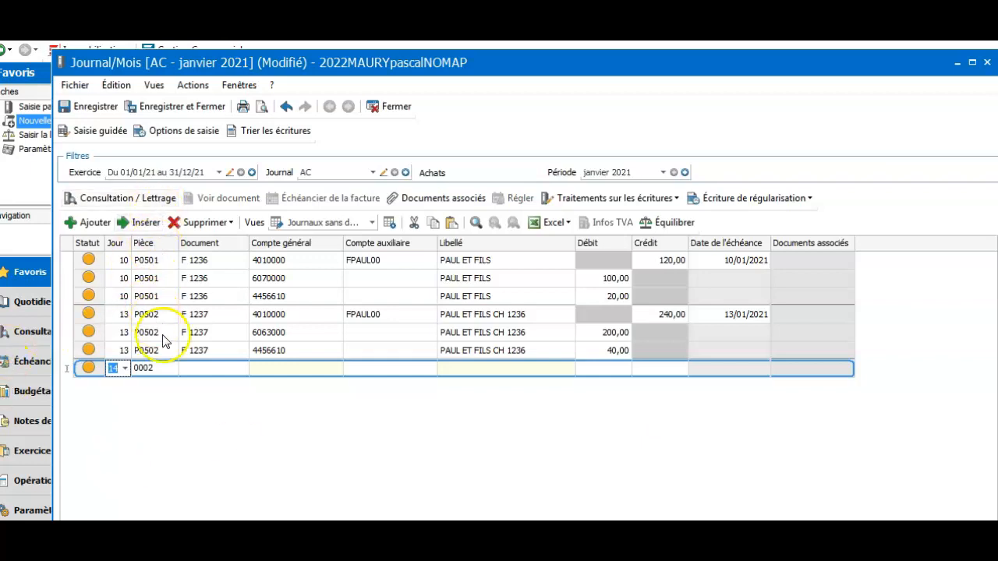
left_click(153, 375)
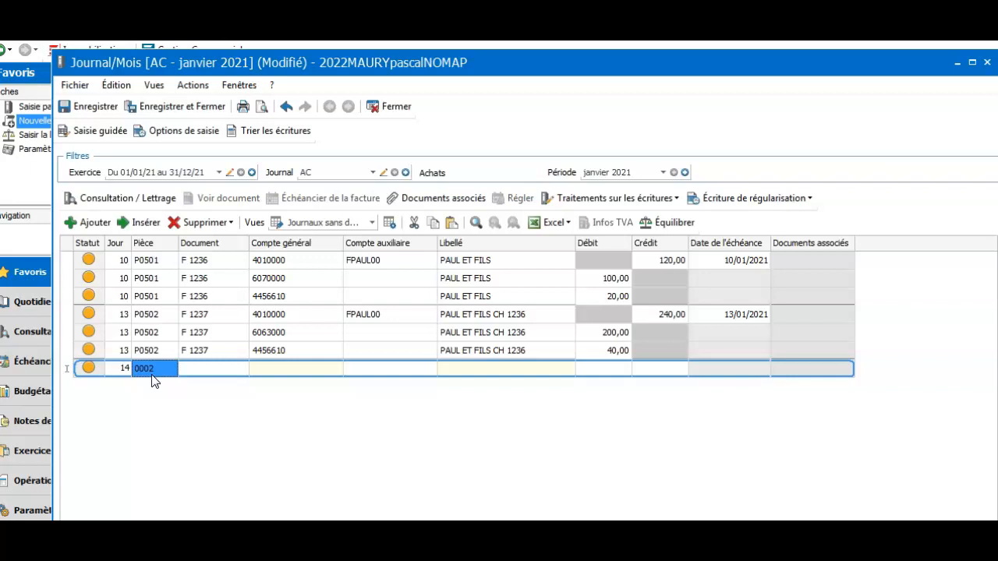
type("P")
type("0")
type("6")
key("BackSpace")
type("103")
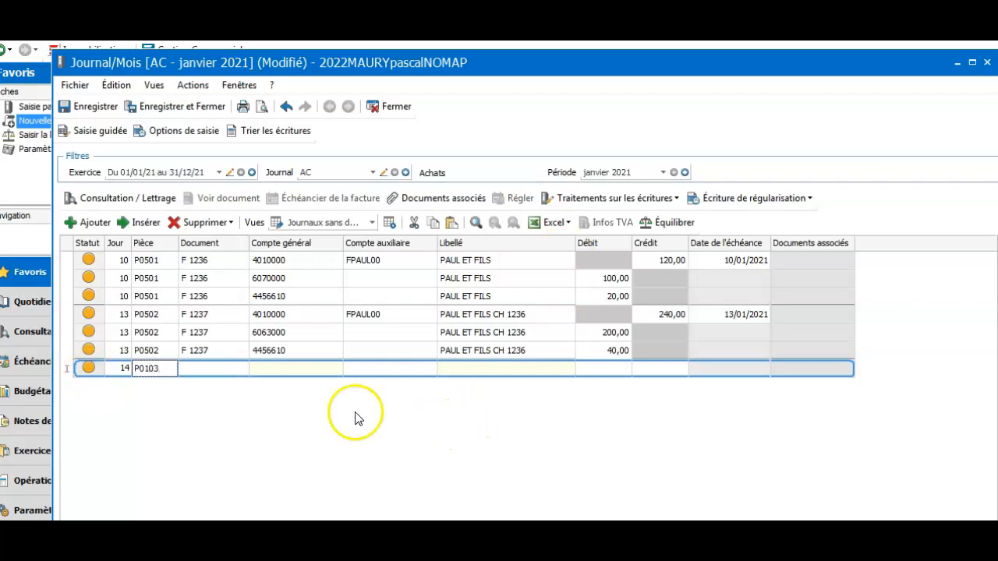
Change entry F 1237's piece number from P0502 to P0102.
left_click(142, 352)
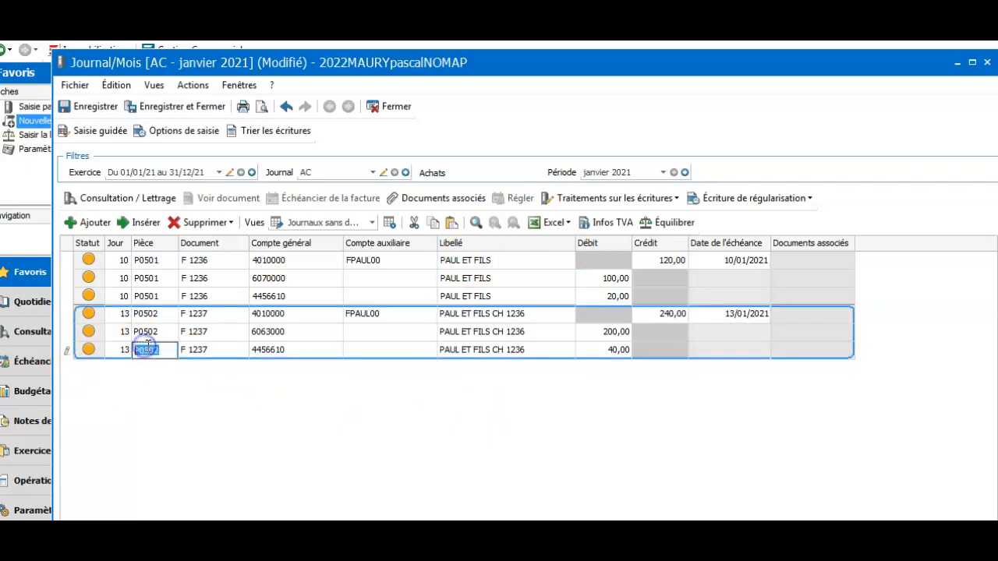
key("BackSpace")
type("01")
key("Delete")
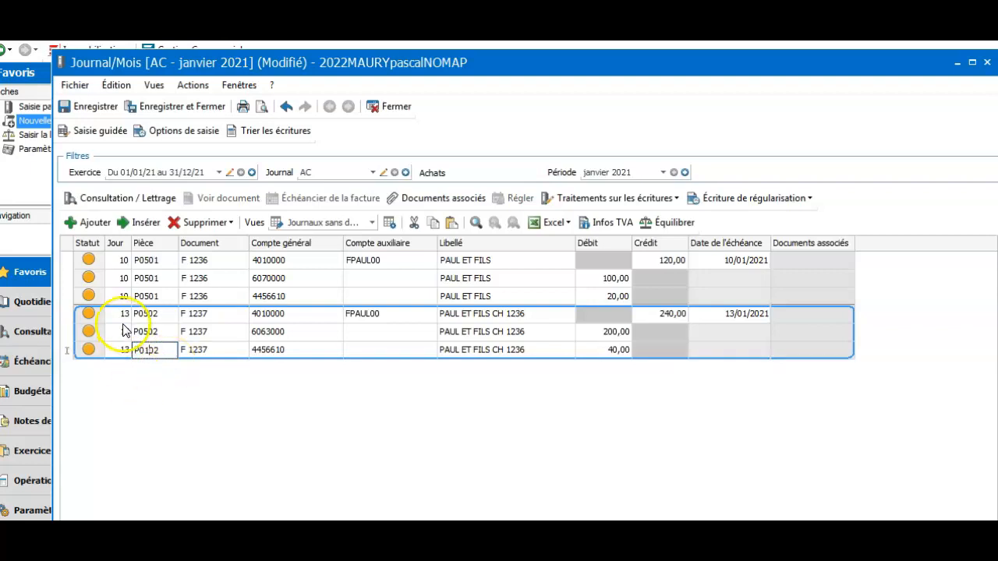
left_click(148, 331)
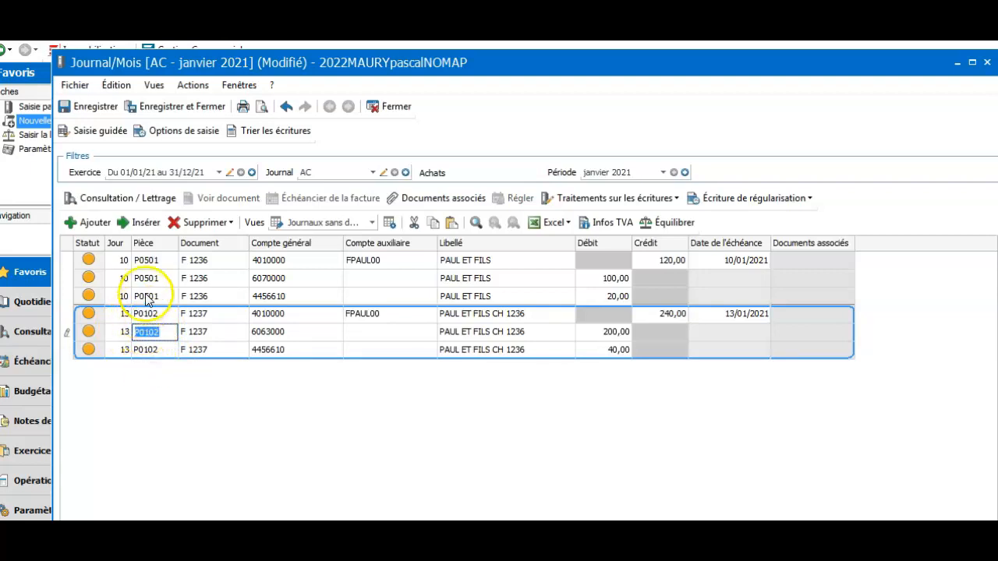
Change entry F 1236's piece number from P0501 to P0101 and add an empty line below.
left_click(148, 261)
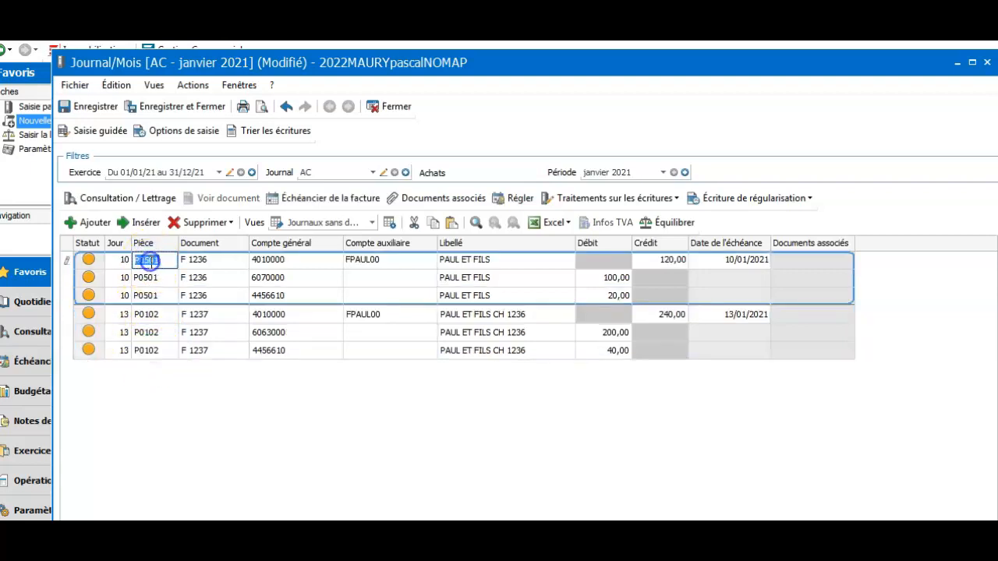
left_click(150, 263)
key("BackSpace")
key("Tab")
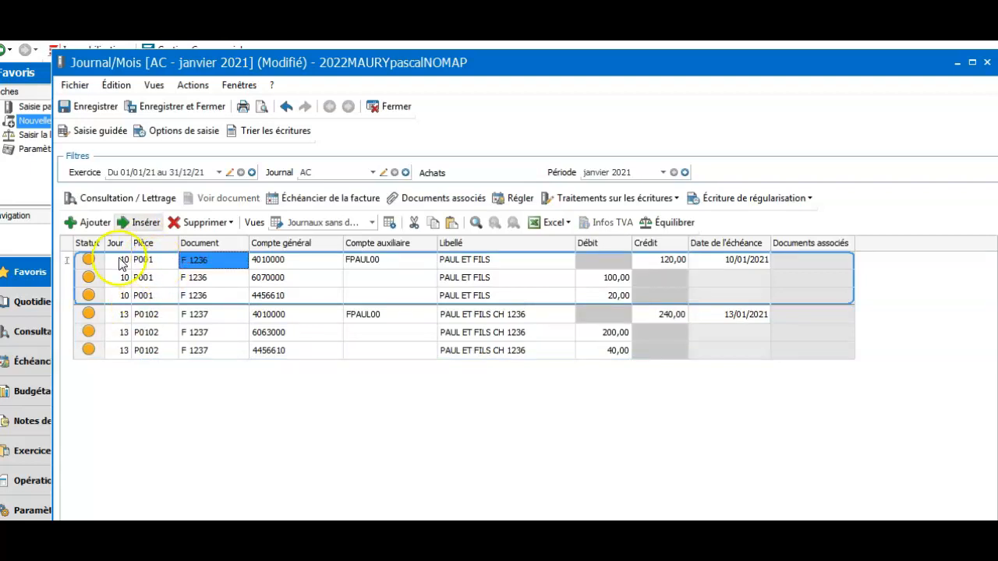
left_click(145, 259)
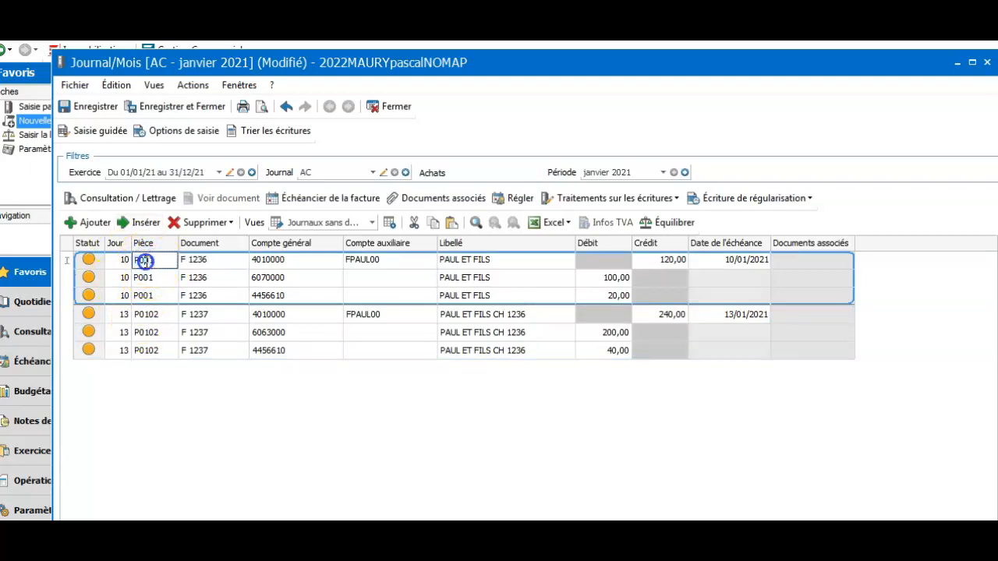
type("1")
key("Tab")
key("Down")
key("Down")
key("Down")
key("Down")
key("Down")
key("Down")
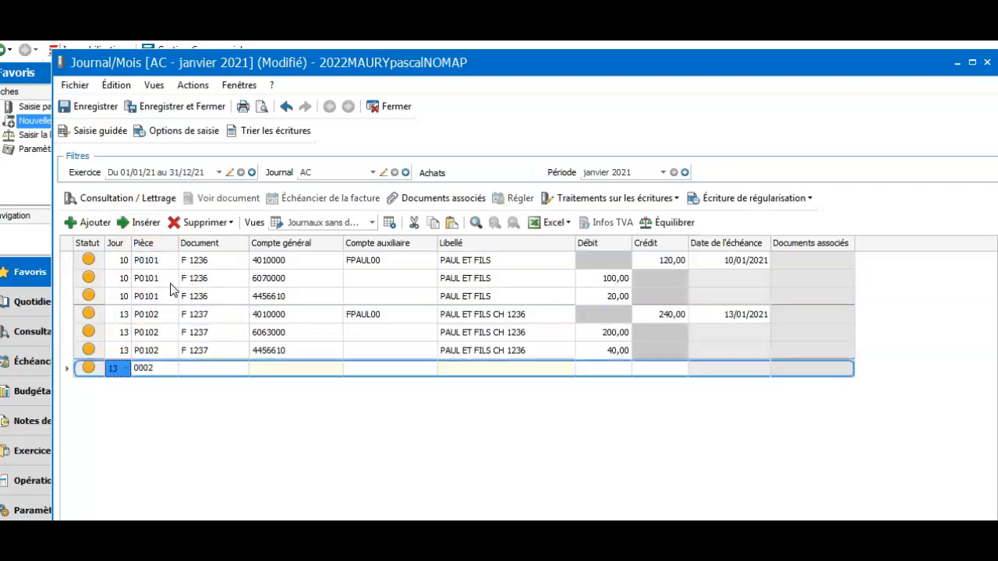
Date the new bottom line the 14th and give it piece number P0102.
type("14")
key("Tab")
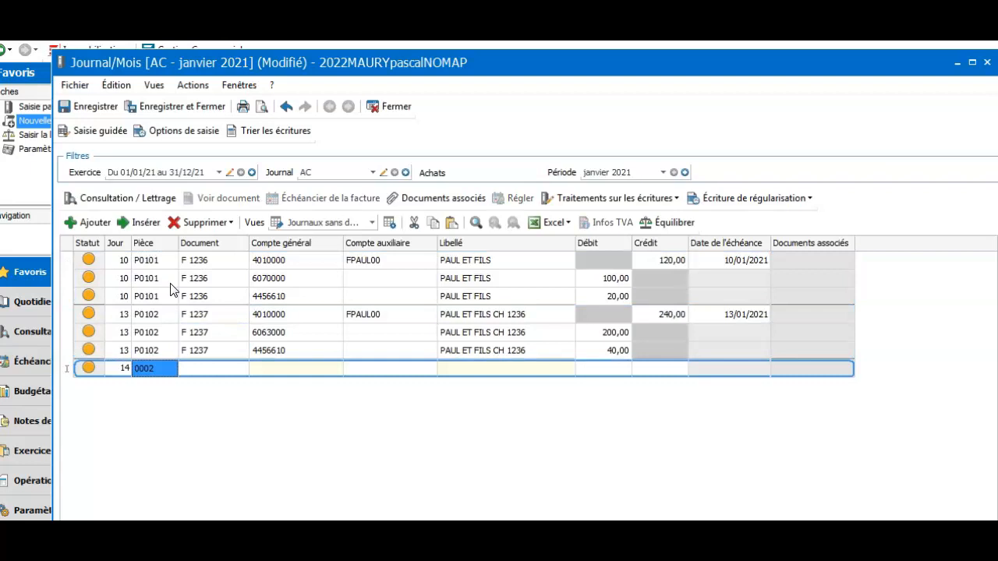
type("P")
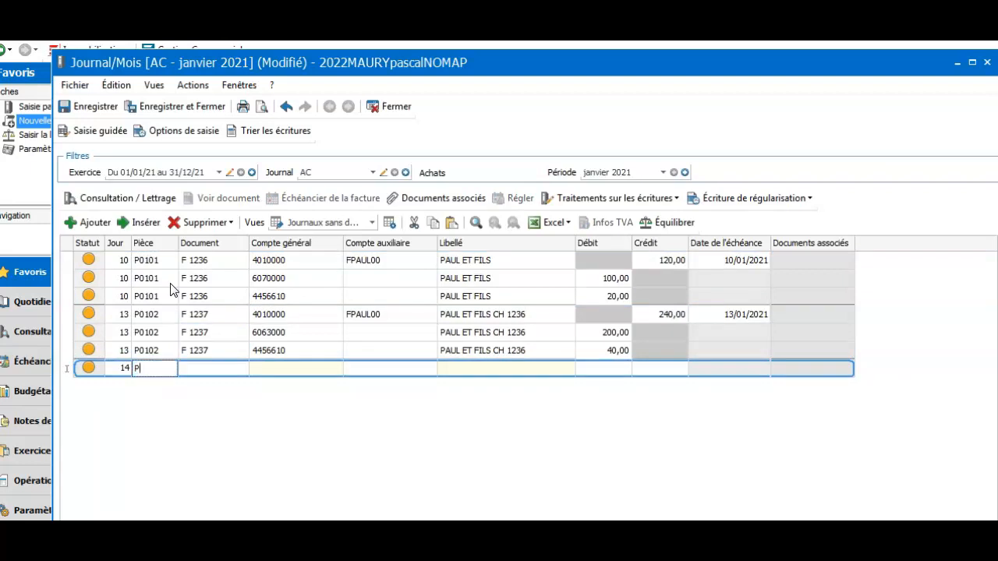
type("010")
type("3")
key("BackSpace")
key("BackSpace")
type("AC0100")
key("BackSpace")
key("BackSpace")
key("BackSpace")
key("BackSpace")
key("BackSpace")
key("BackSpace")
type("P0102")
key("Tab")
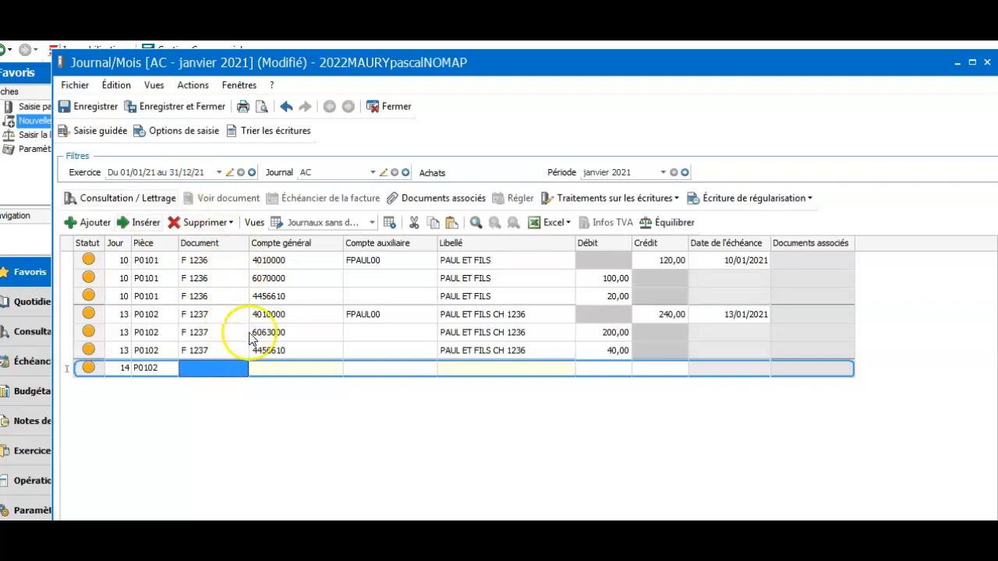
Enter document number F1239 on the new day-14 line.
left_click(215, 368)
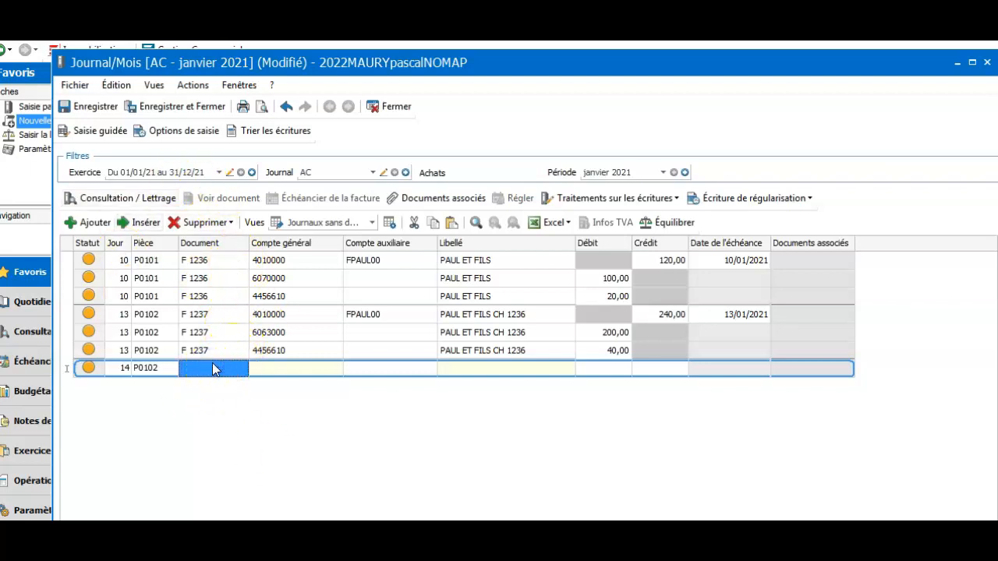
type("F139")
key("BackSpace")
key("BackSpace")
type("239")
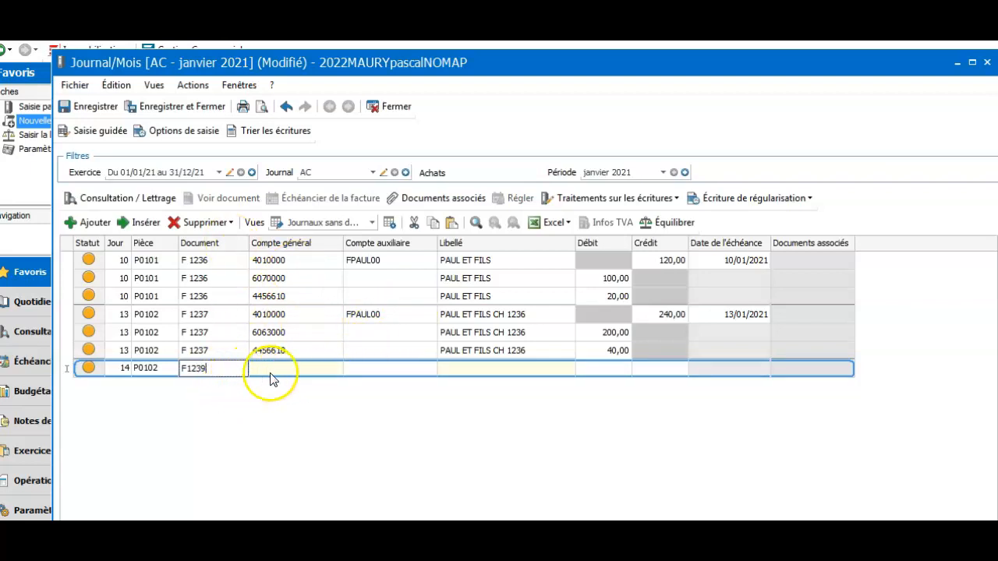
left_click(278, 375)
left_click(360, 368)
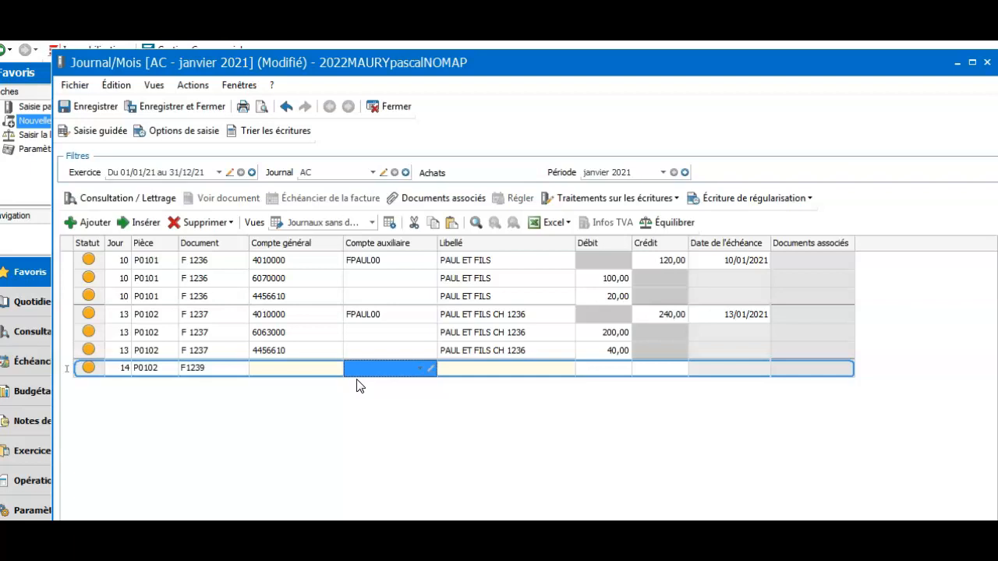
type("F")
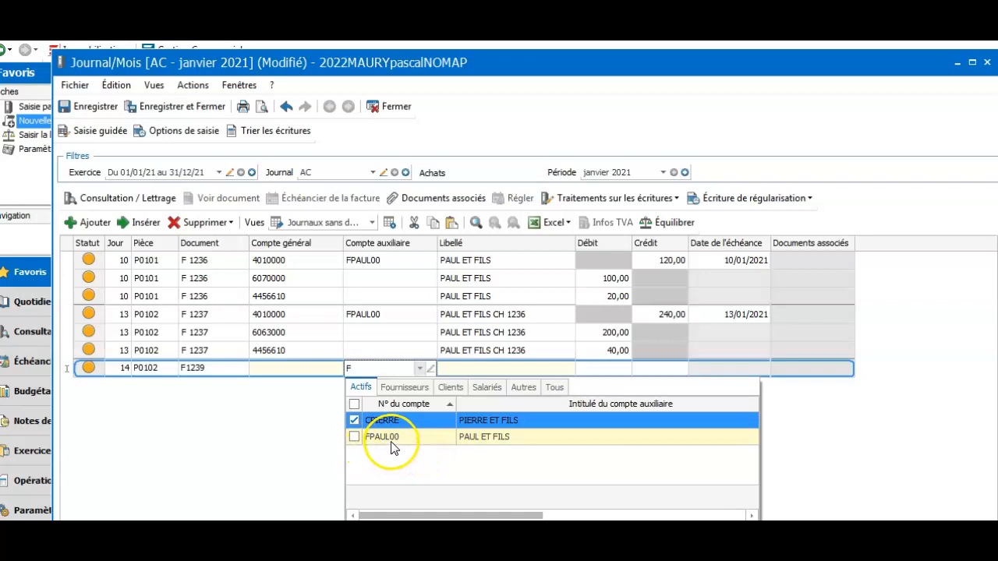
double_click(393, 438)
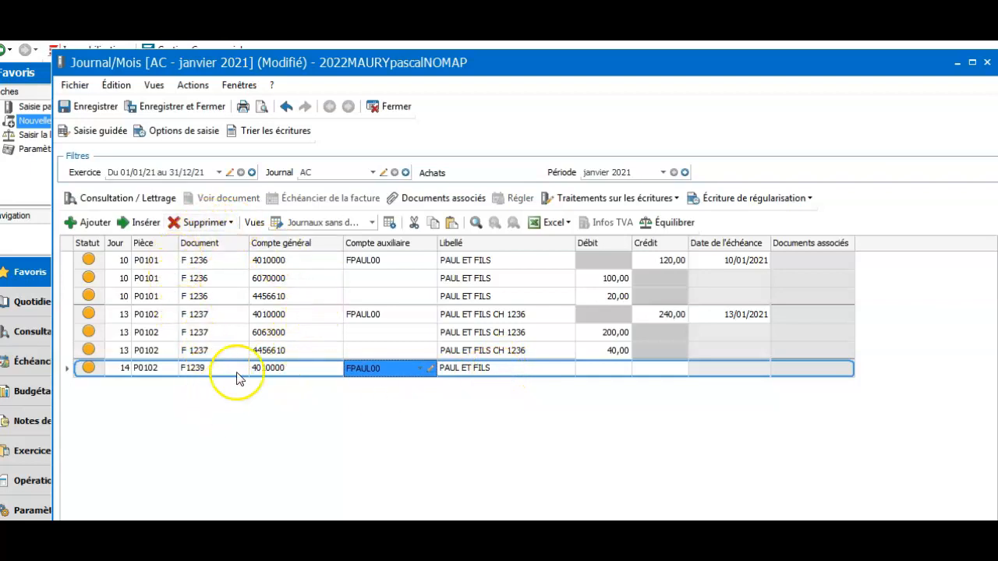
left_click(505, 376)
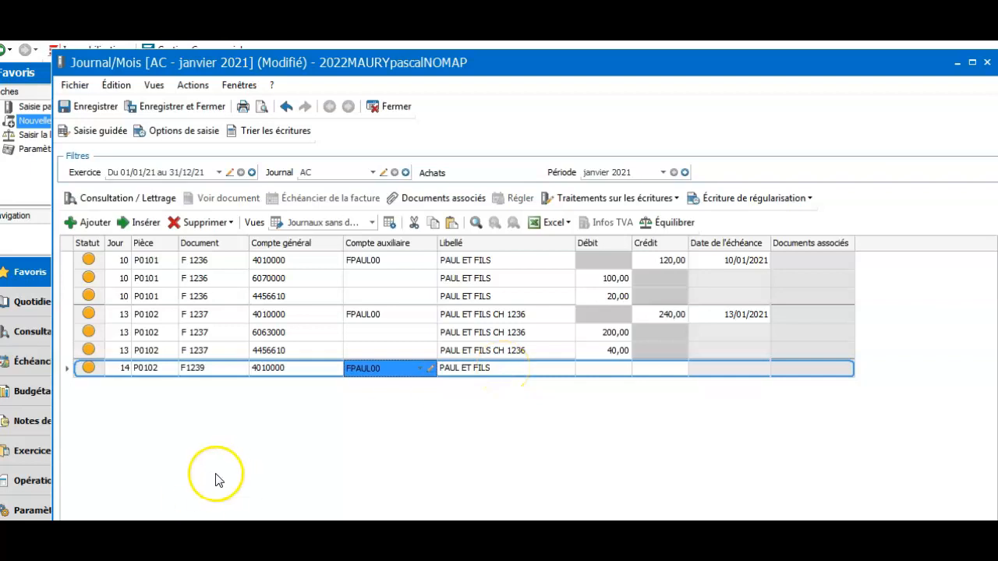
left_click(141, 368)
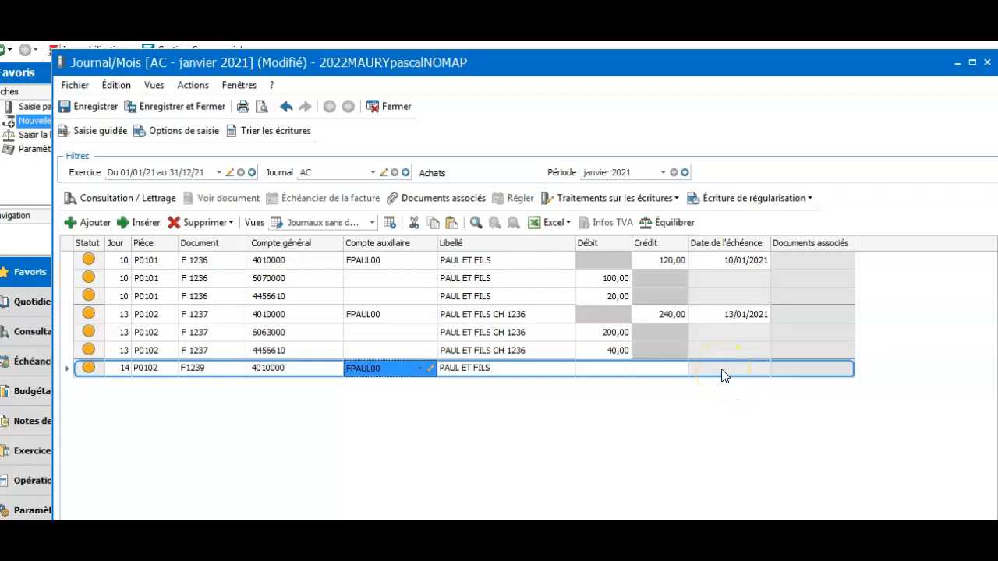
left_click(497, 370)
left_click(501, 367)
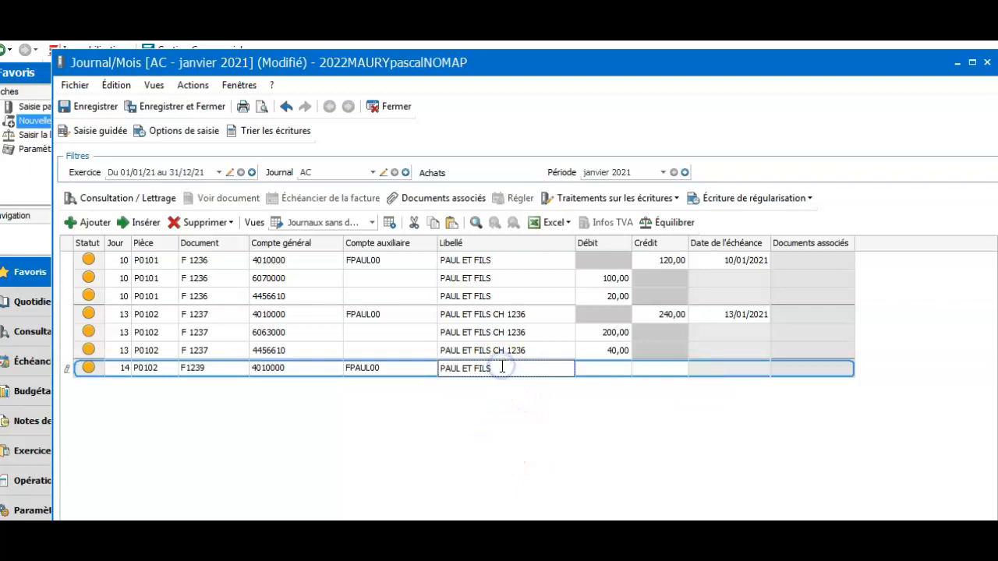
type("ECH 14/02")
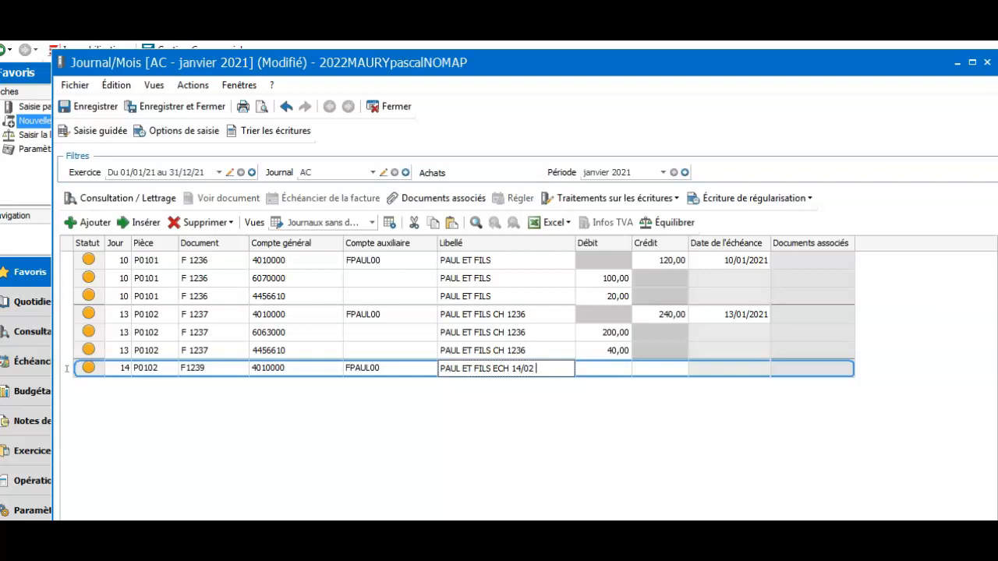
key("BackSpace")
key("BackSpace")
key("BackSpace")
key("BackSpace")
key("BackSpace")
key("BackSpace")
key("BackSpace")
key("BackSpace")
key("BackSpace")
type("vIR")
key("BackSpace")
key("BackSpace")
key("BackSpace")
type("vir")
key("BackSpace")
key("BackSpace")
key("BackSpace")
type("VIR 16/01")
key("BackSpace")
key("BackSpace")
key("BackSpace")
key("BackSpace")
key("BackSpace")
key("BackSpace")
key("BackSpace")
key("BackSpace")
key("BackSpace")
type("CH")
key("BackSpace")
key("BackSpace")
key("BackSpace")
key("BackSpace")
Enter a 120,00 credit on the F1239 supplier line.
left_click(628, 372)
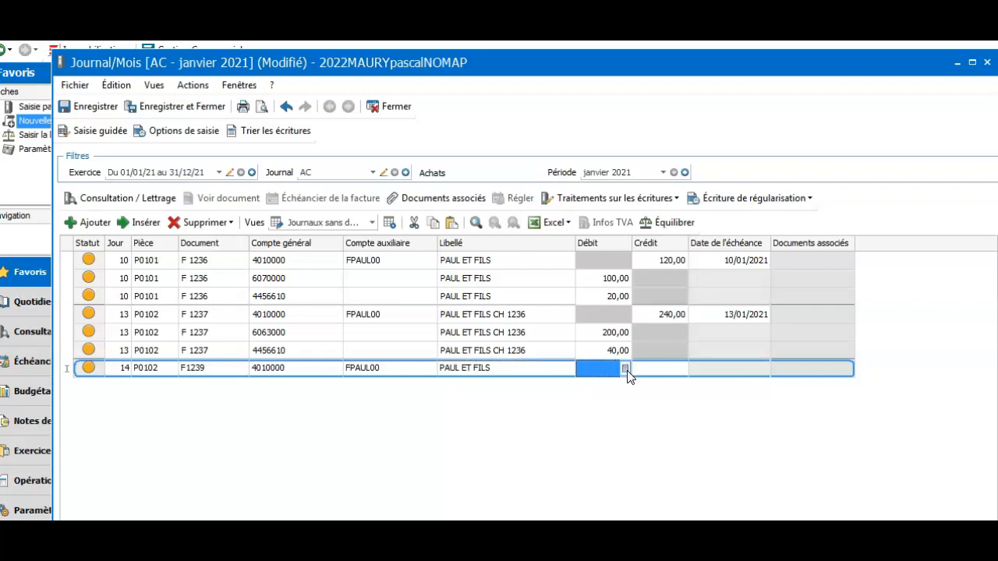
key("Tab")
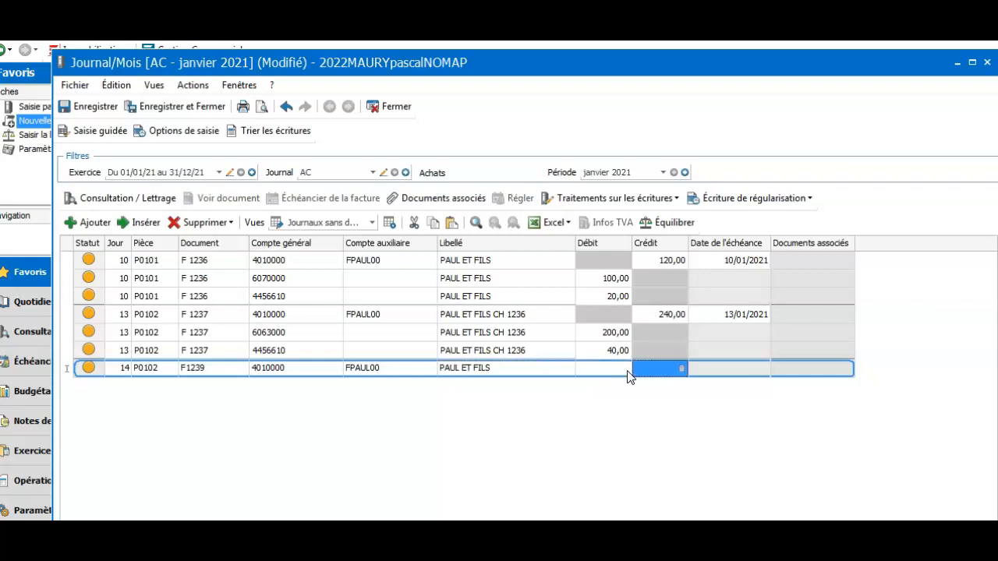
type("120")
key("Tab")
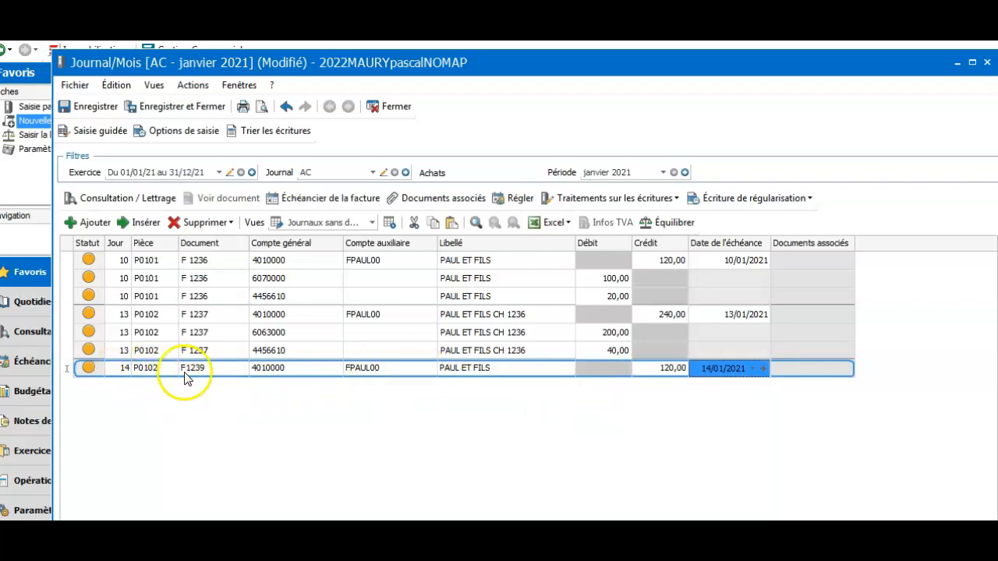
Set the supplier line's due date to 15/02/2021 and validate it, starting a new line.
left_click(740, 373)
left_click(752, 371)
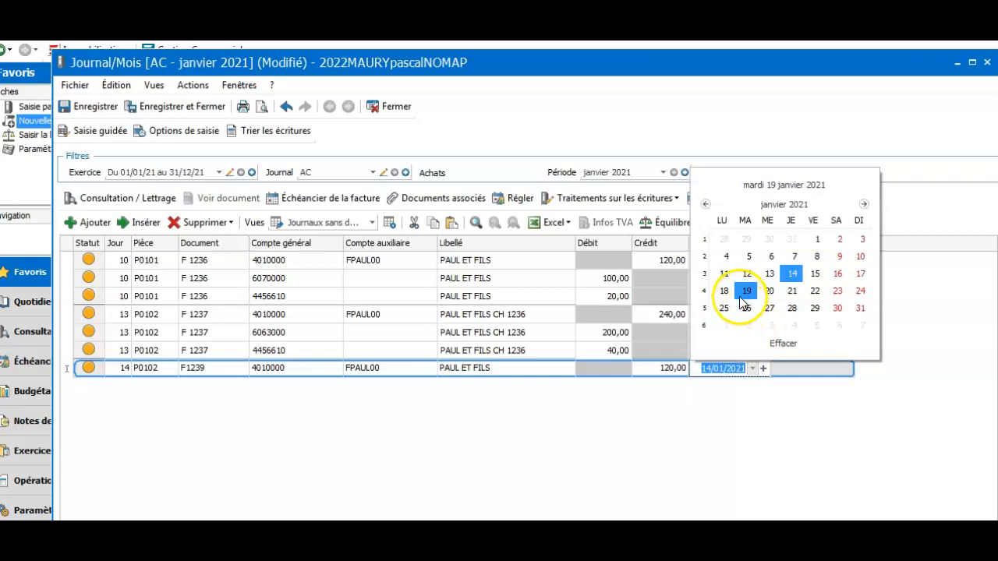
left_click(864, 204)
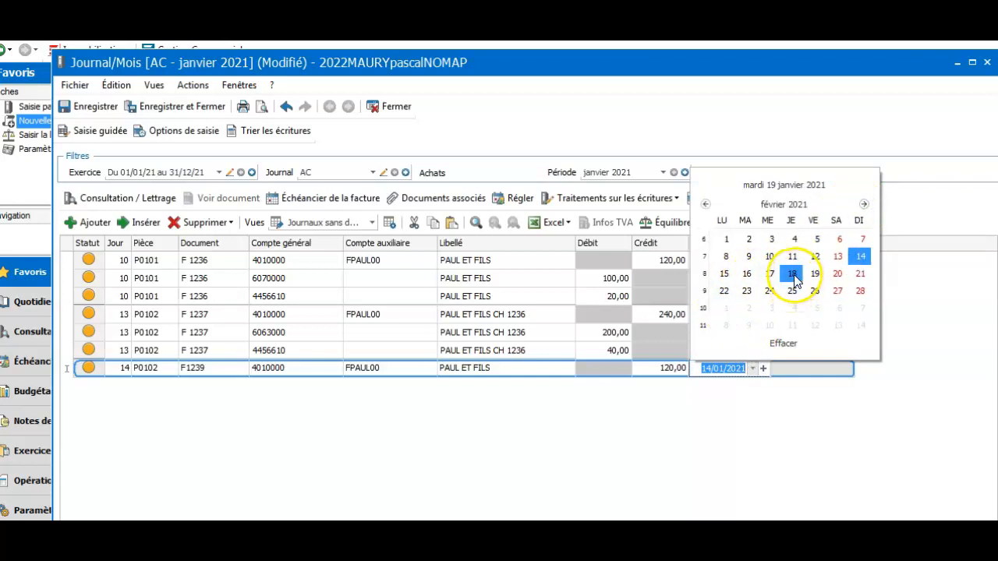
left_click(724, 274)
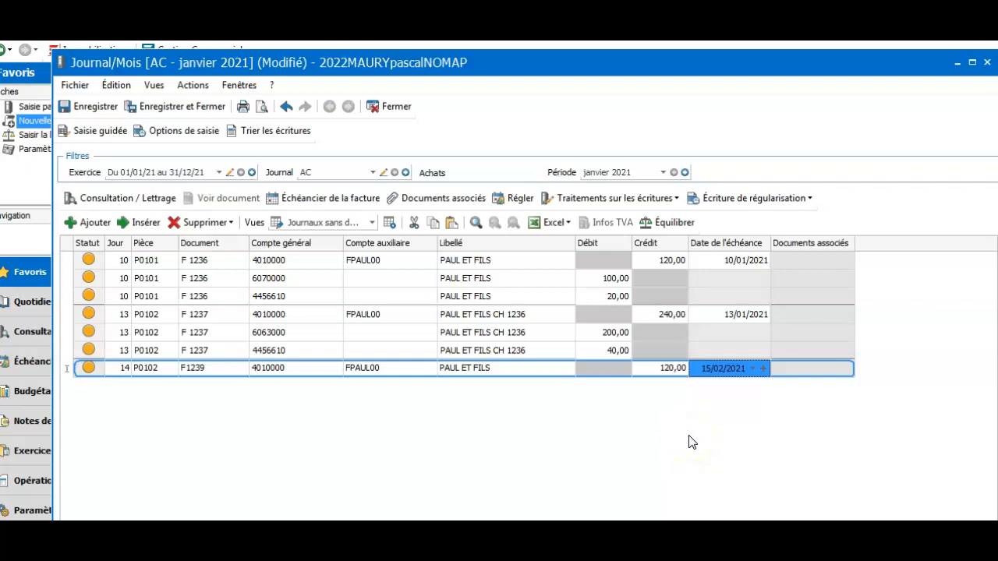
key("Return")
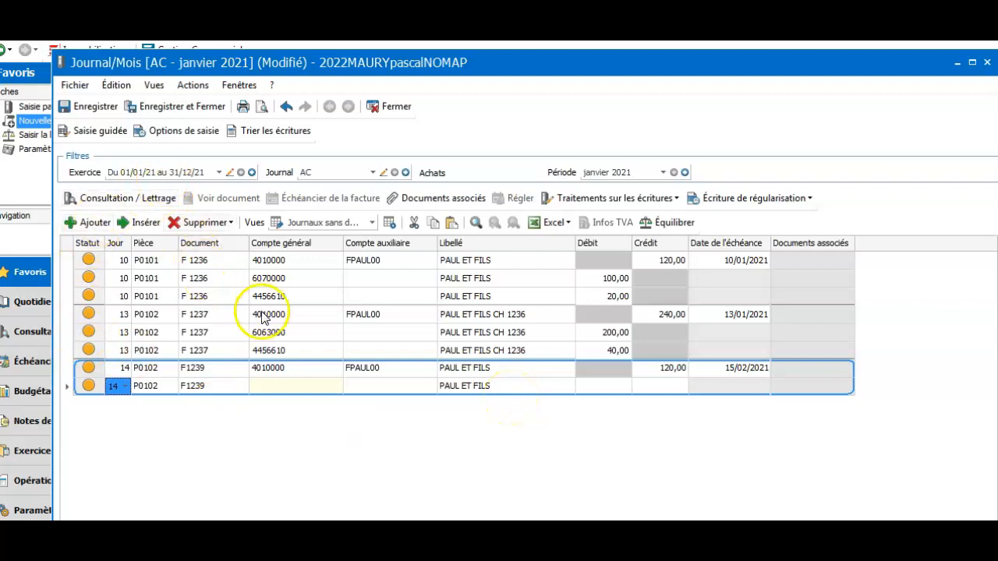
Add a line on general account 6070000 debiting 100,00.
left_click(286, 386)
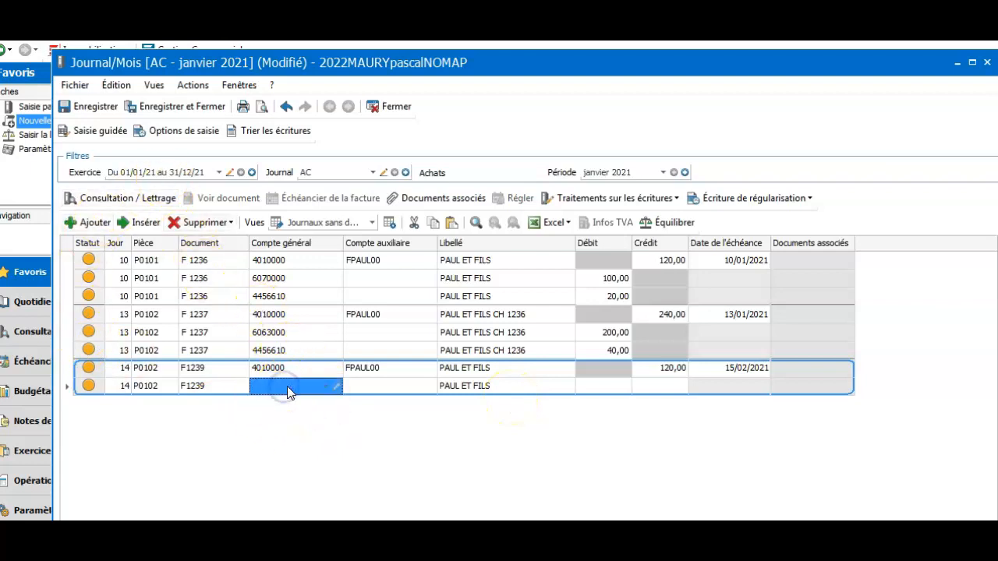
type("6070")
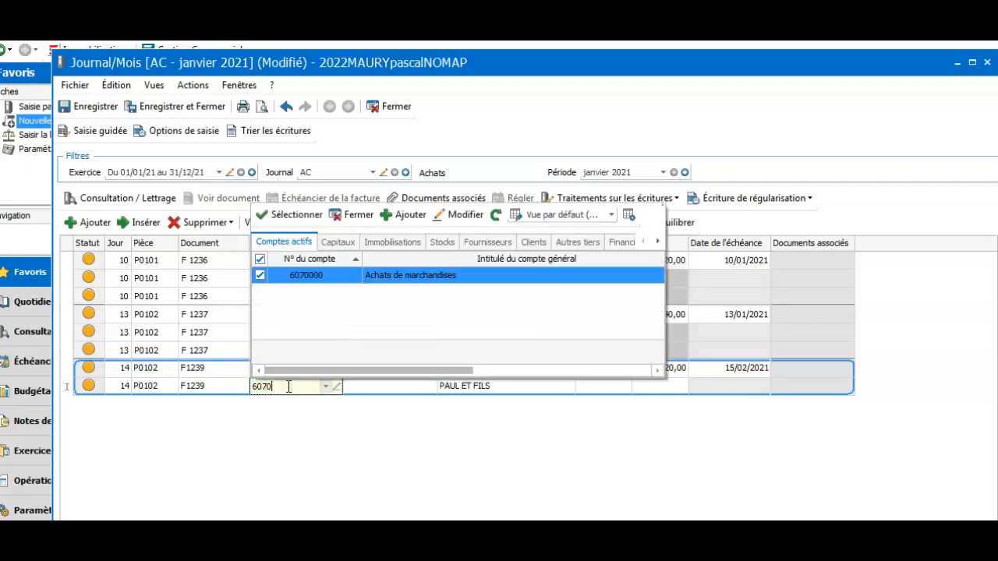
key("Tab")
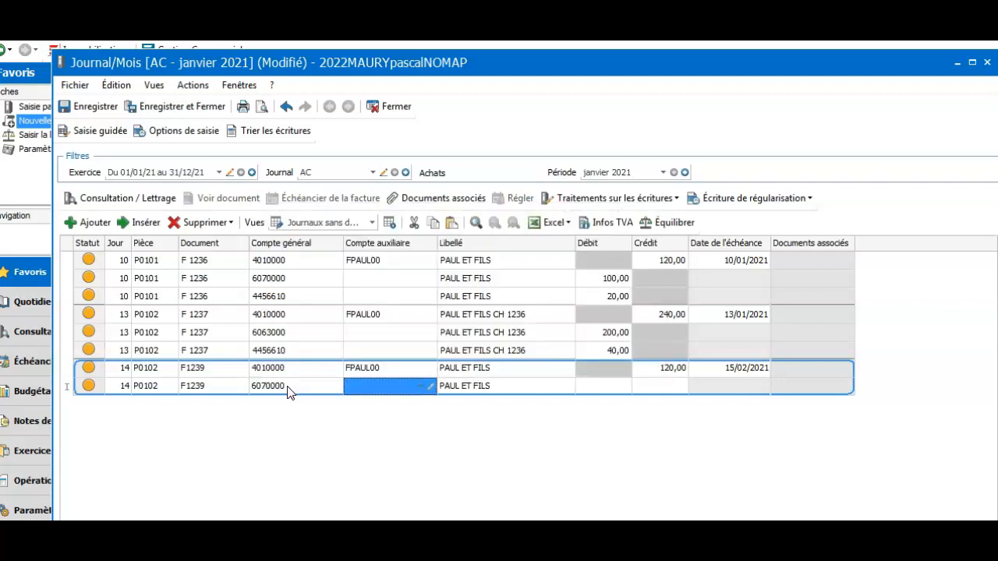
key("Tab")
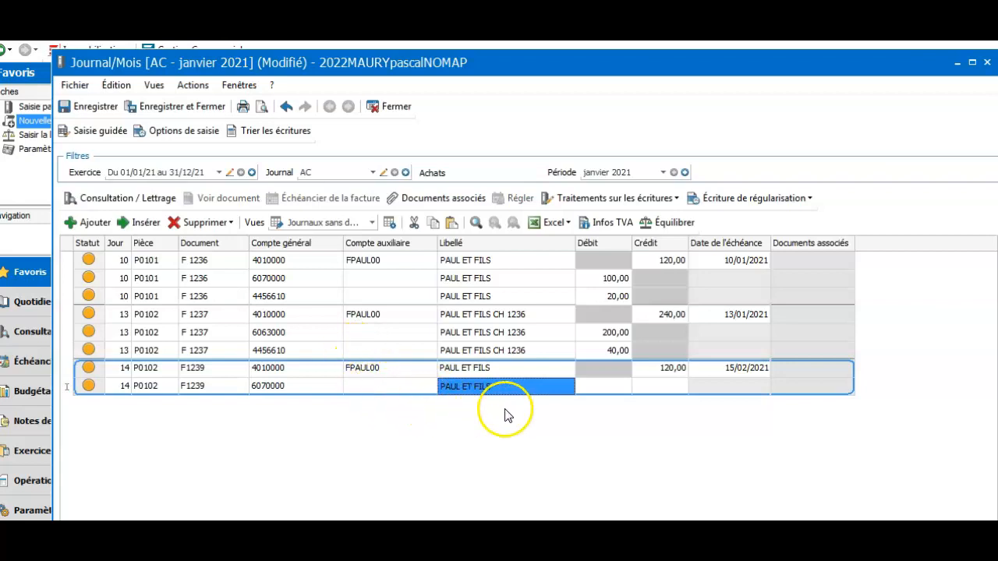
left_click(616, 386)
type("10")
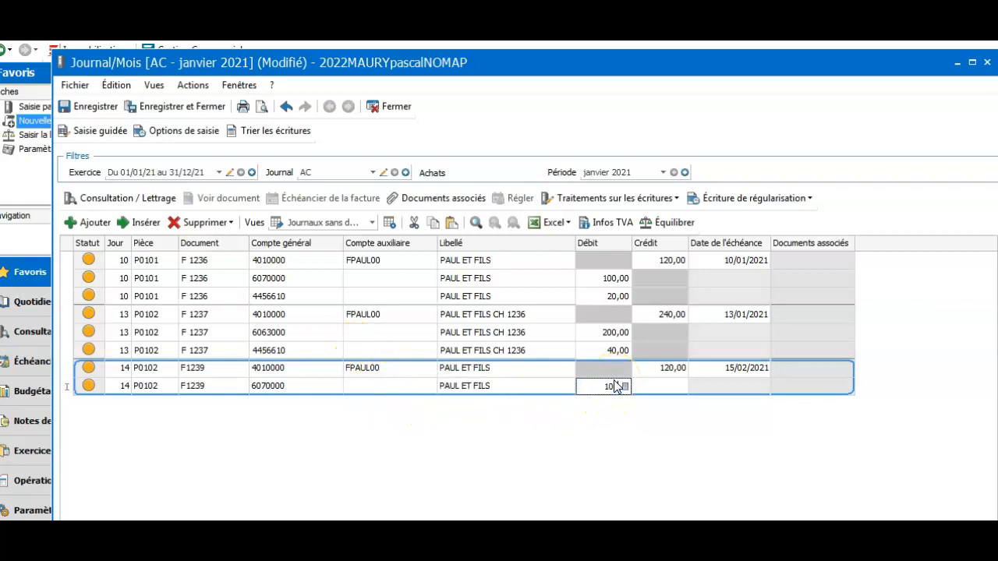
double_click(615, 386)
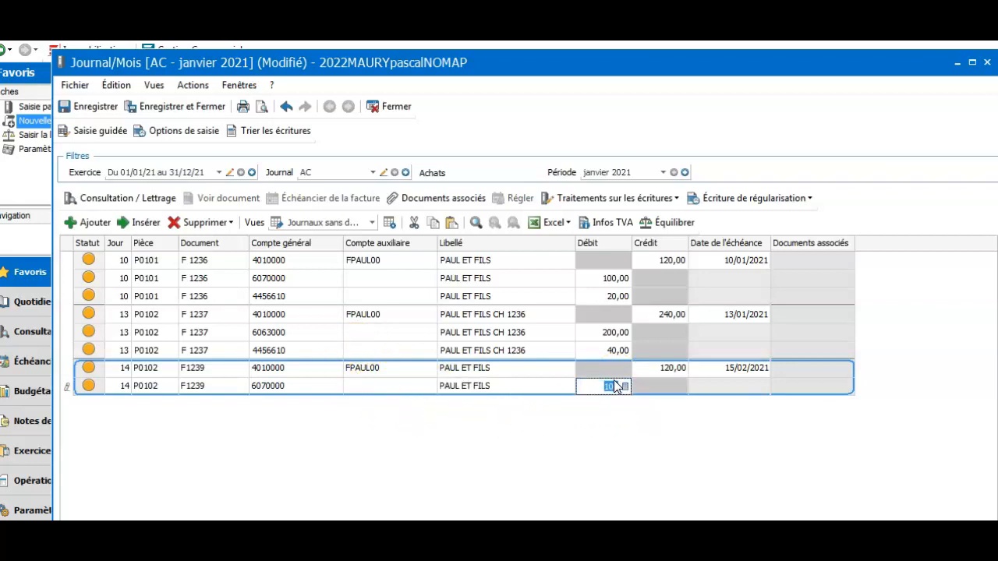
key("Return")
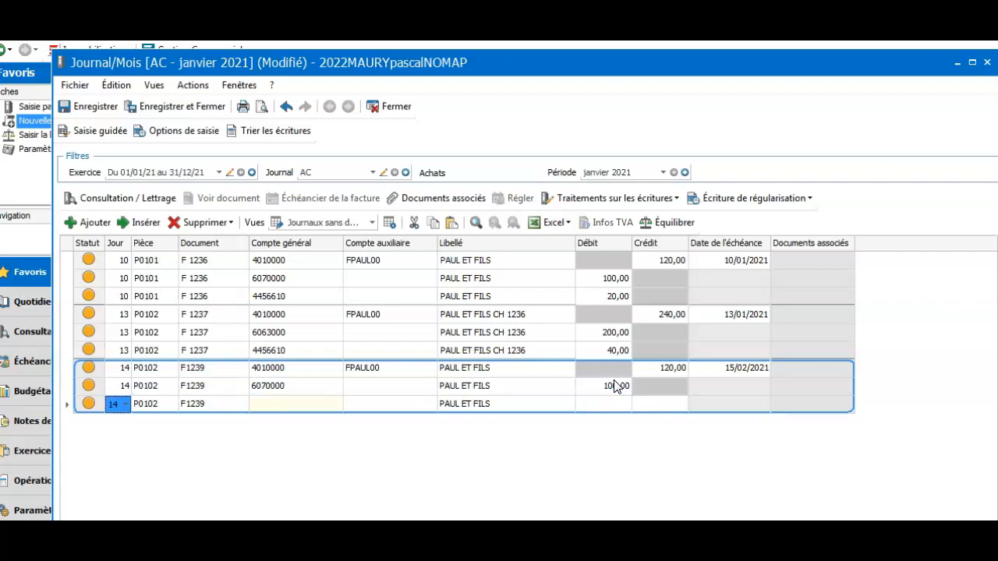
Put the next line on VAT account 4456210.
key("Return")
key("Return")
type("4")
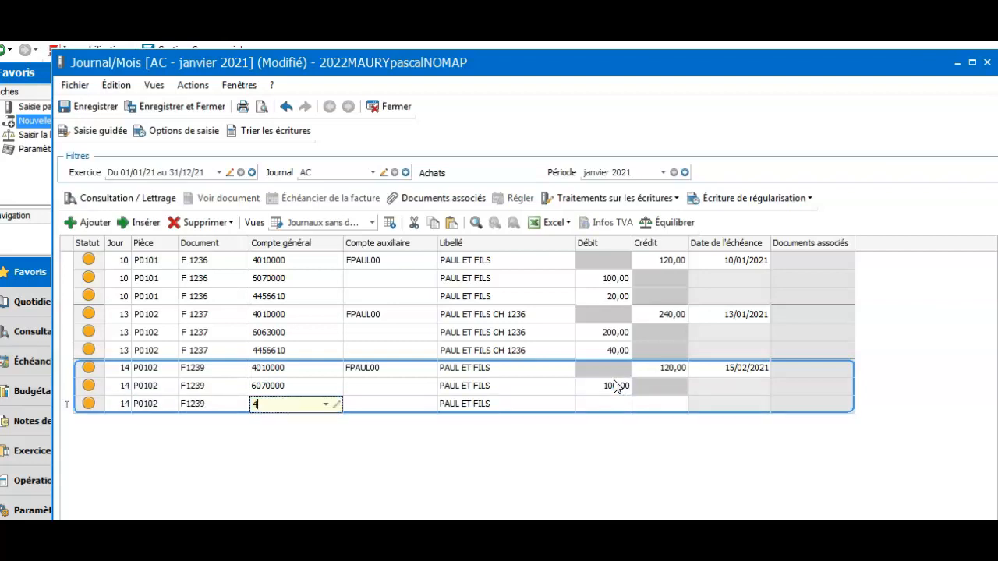
type("456")
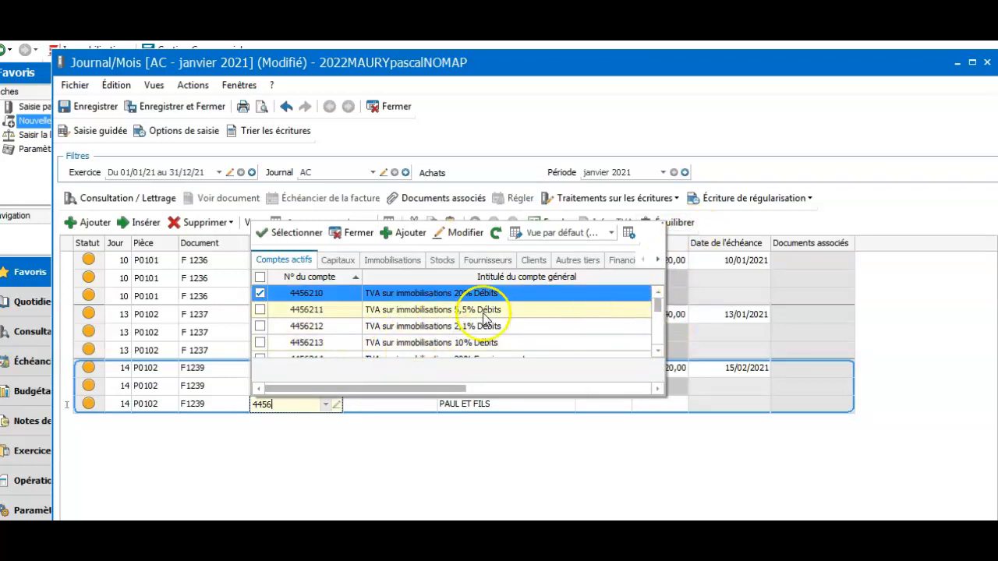
double_click(318, 294)
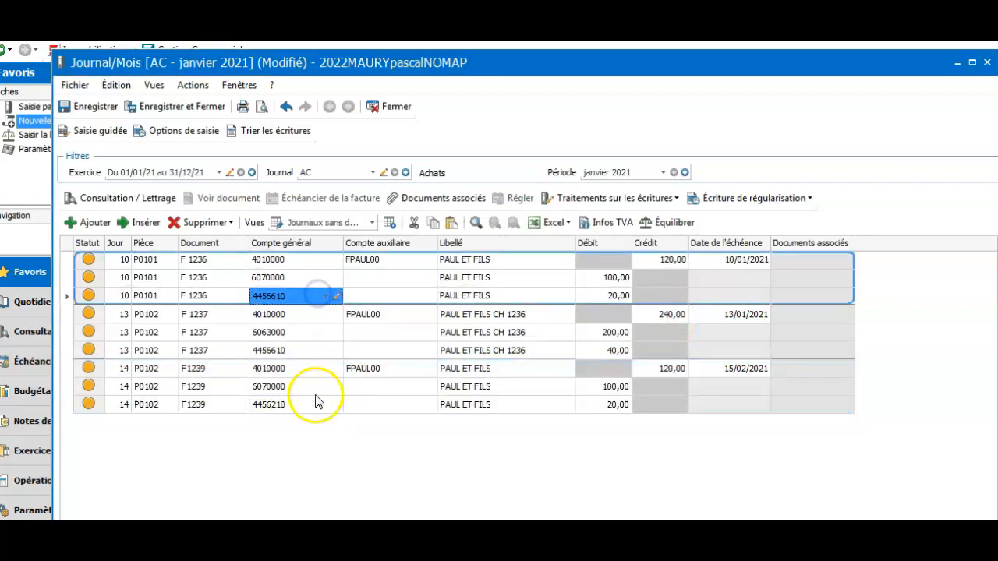
Check the 4456210 line and confirm the F1239 entry from the entry actions list.
left_click(305, 403)
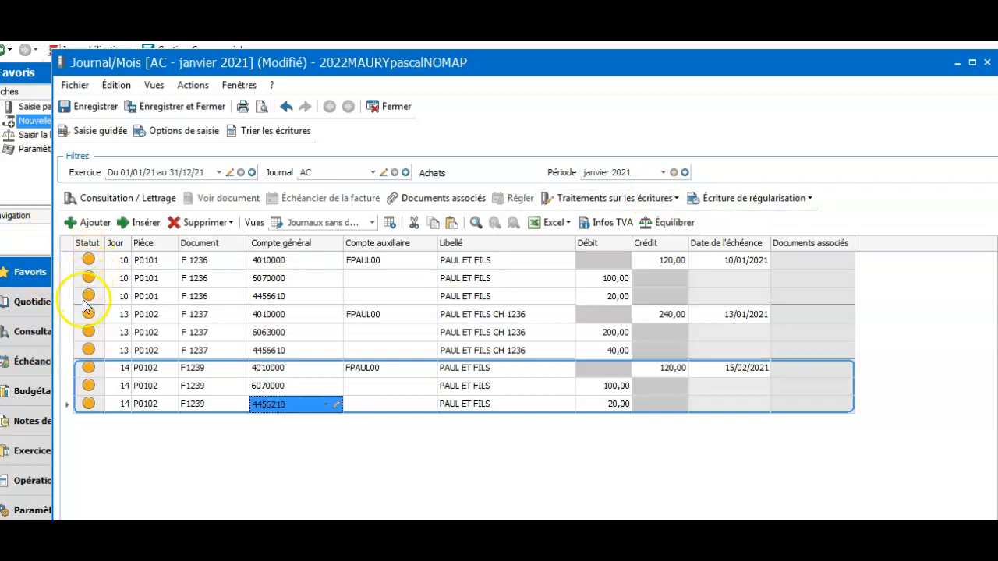
left_click(677, 201)
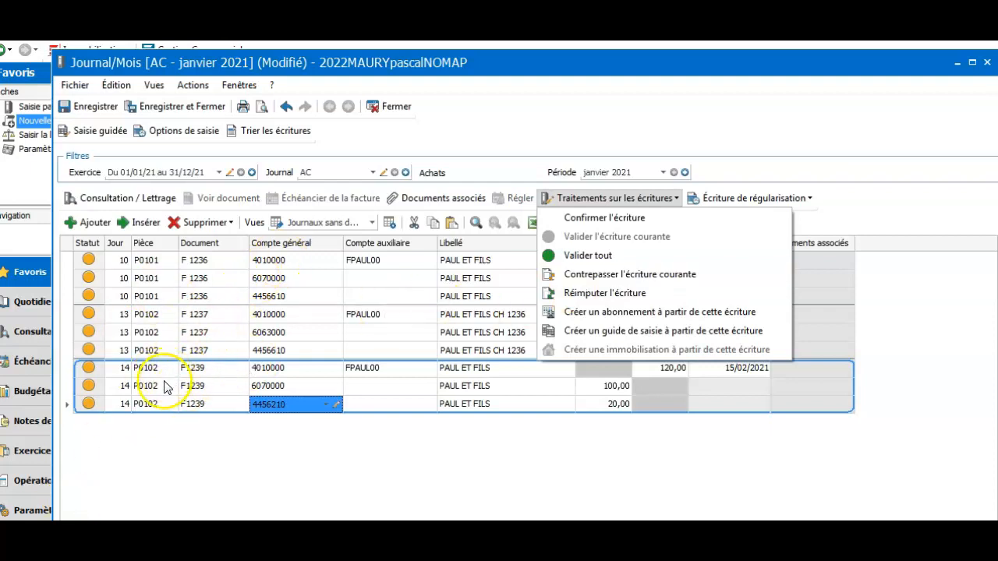
left_click(165, 340)
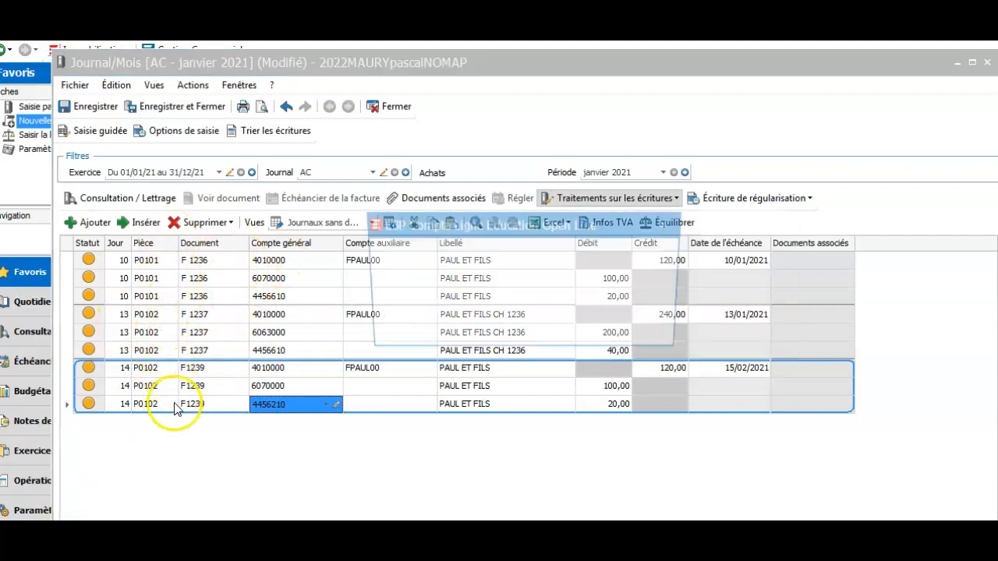
Cancel the save prompt and keep auxiliary account FPAUL00, PAUL ET FILS on the first F1239 line.
left_click(647, 324)
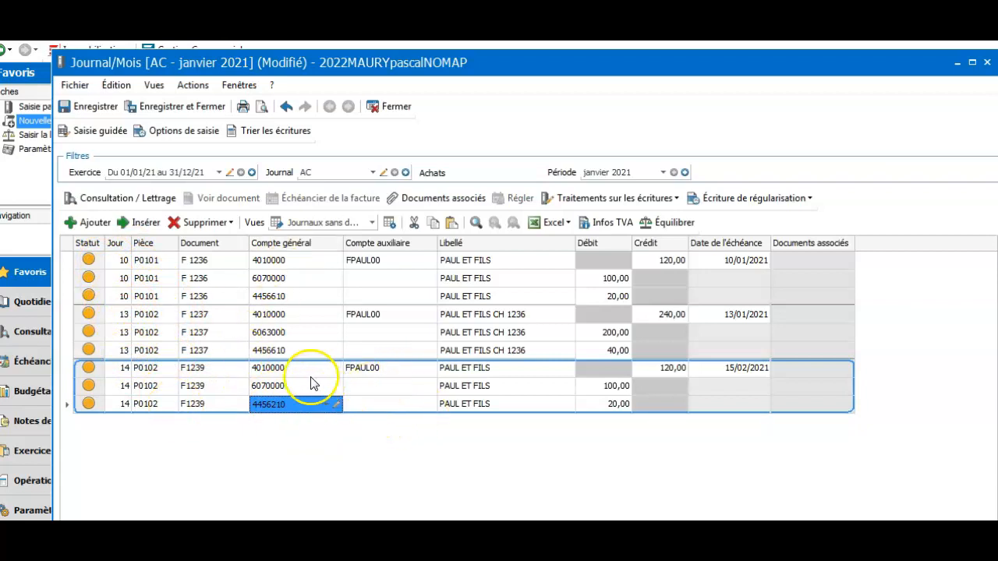
left_click(390, 366)
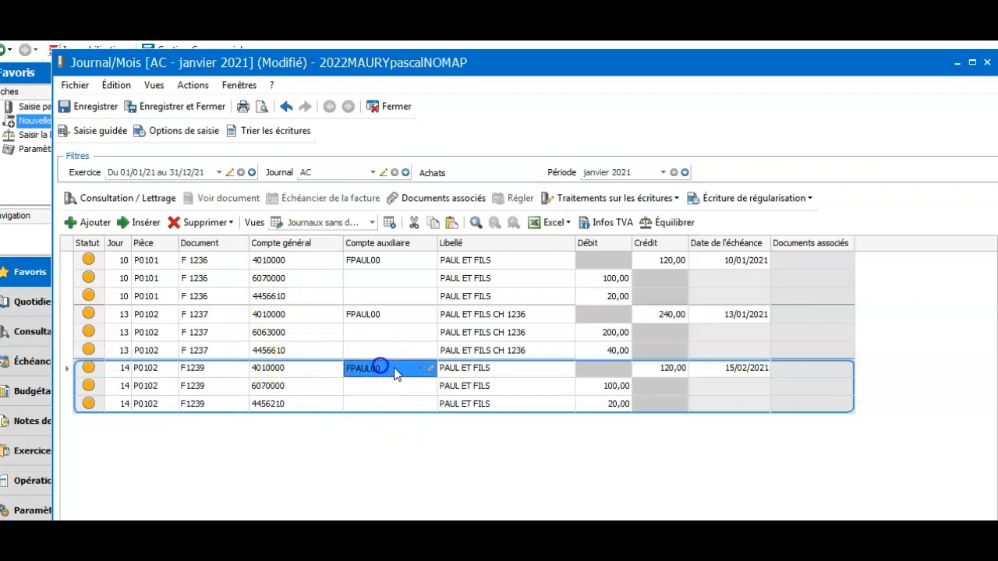
left_click(428, 368)
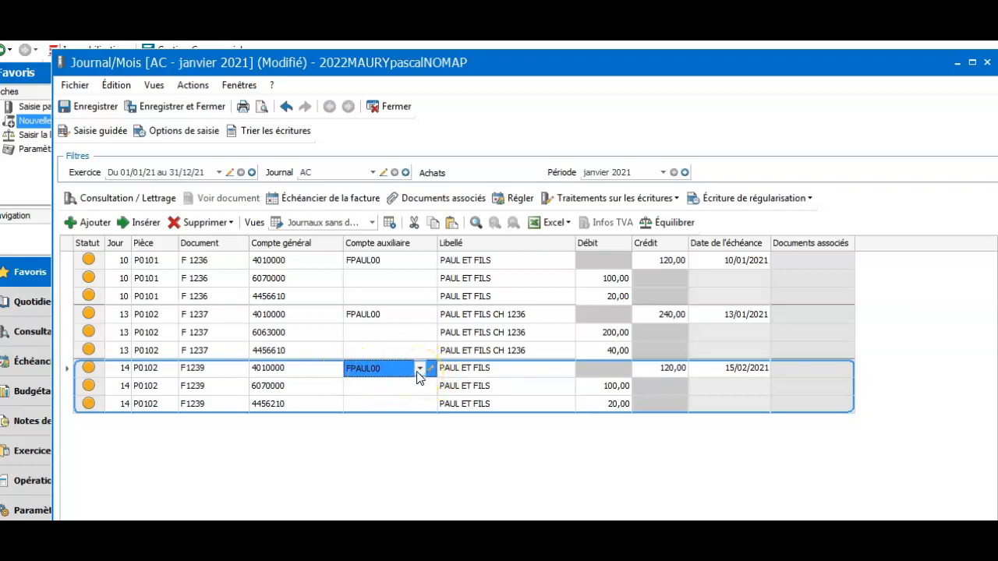
left_click(421, 370)
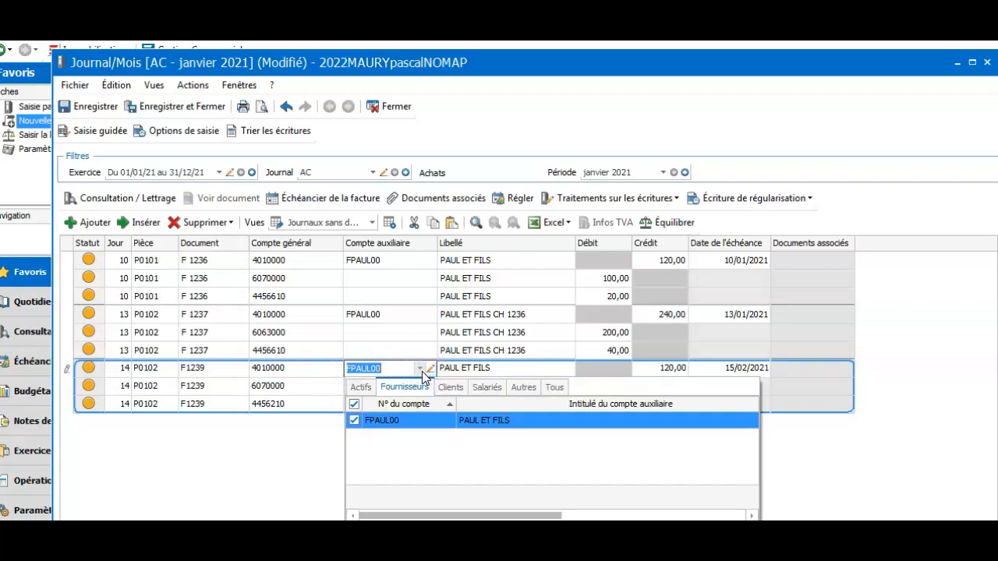
left_click(421, 425)
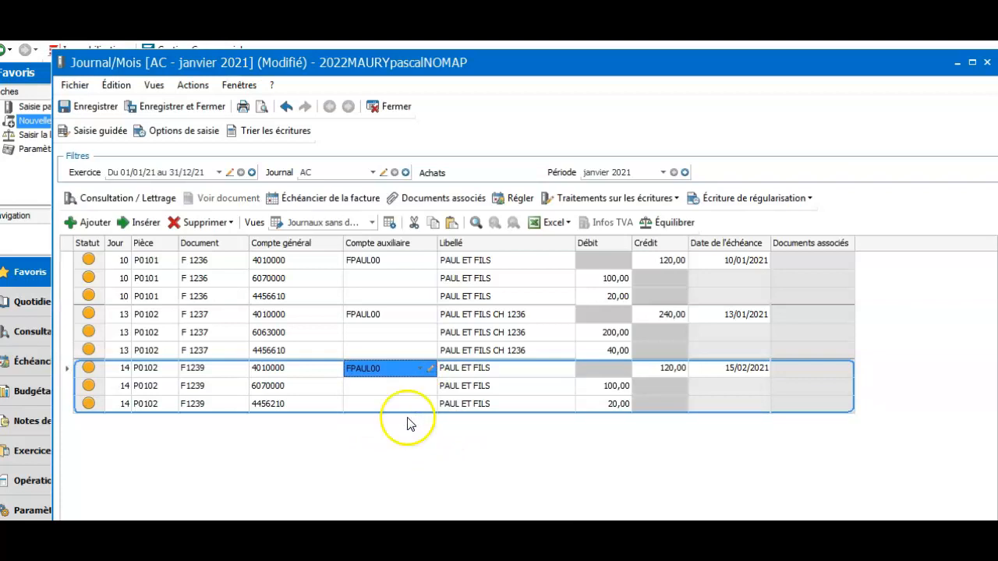
Open the FPAUL00 supplier account, review its Coordonnées and Paramétrage tabs, then Consultation / Lettrage.
left_click(430, 368)
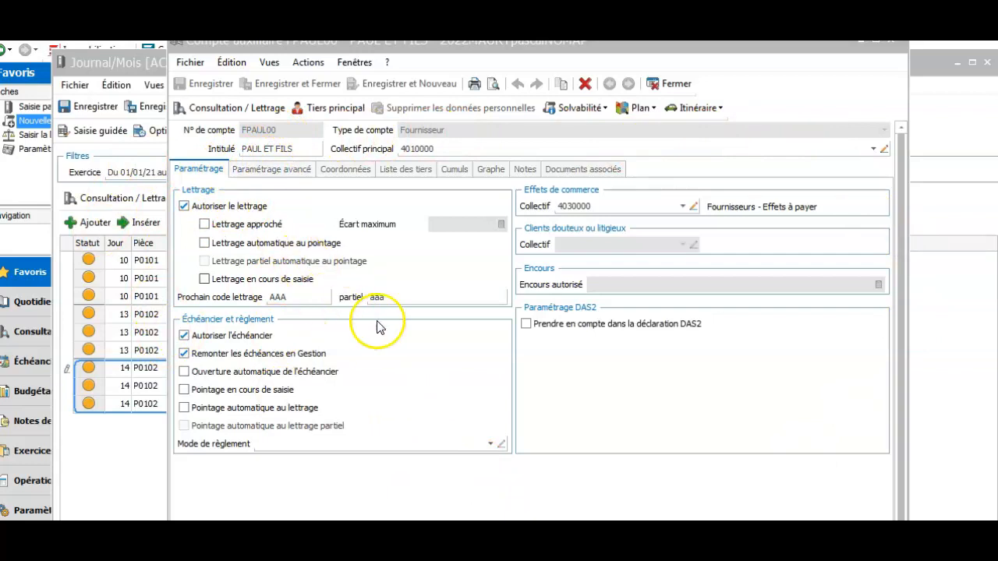
left_click(349, 169)
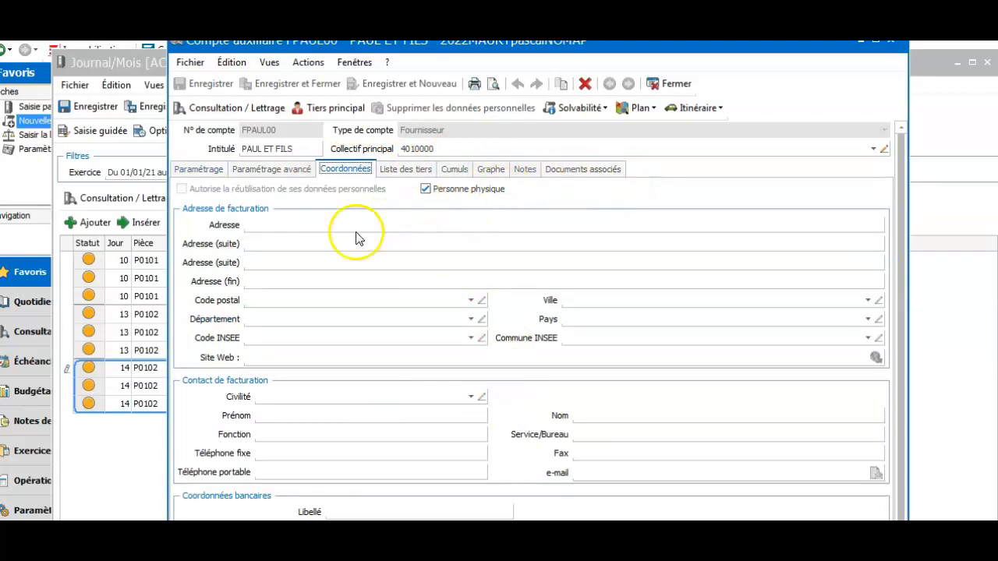
left_click(198, 169)
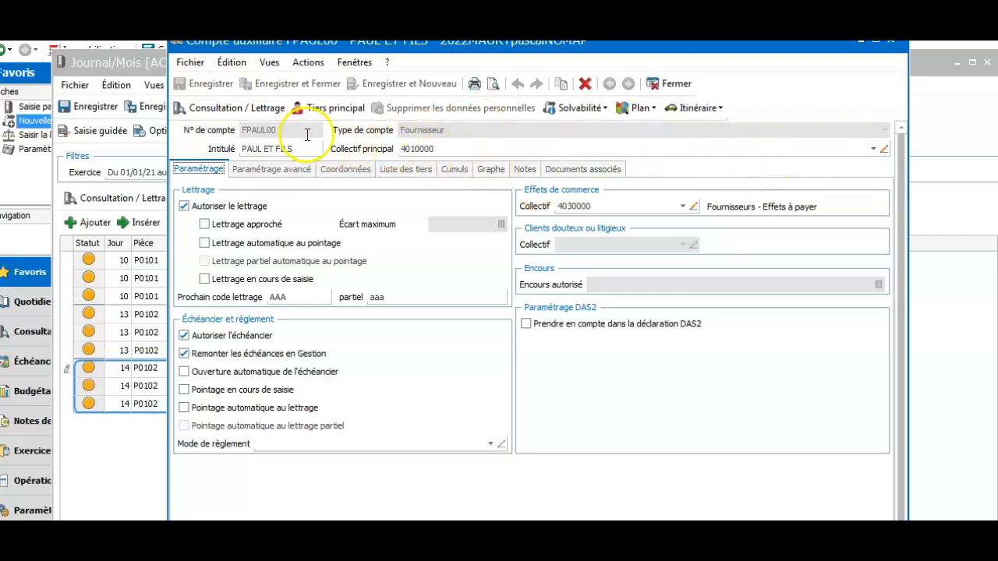
left_click(216, 106)
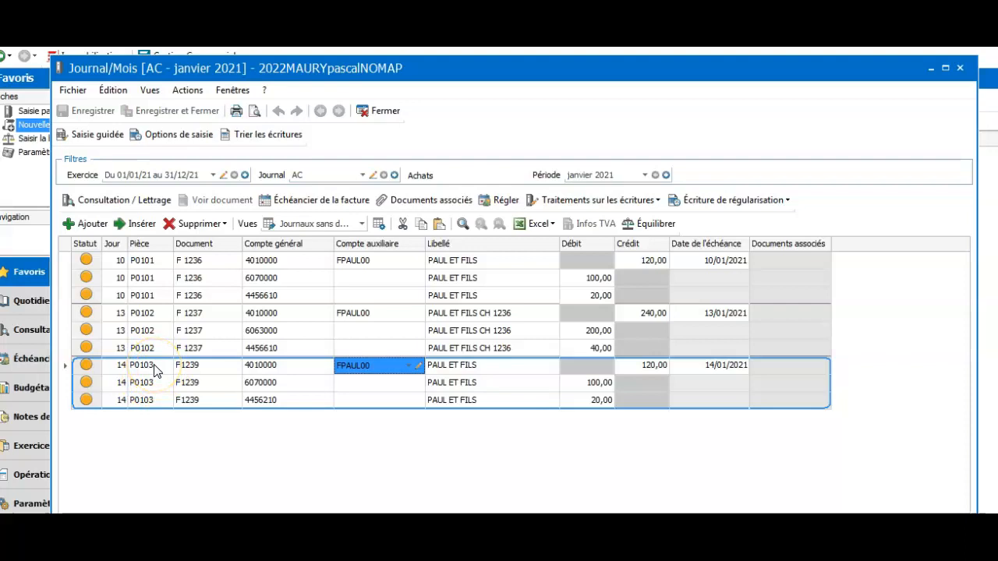
left_click(419, 368)
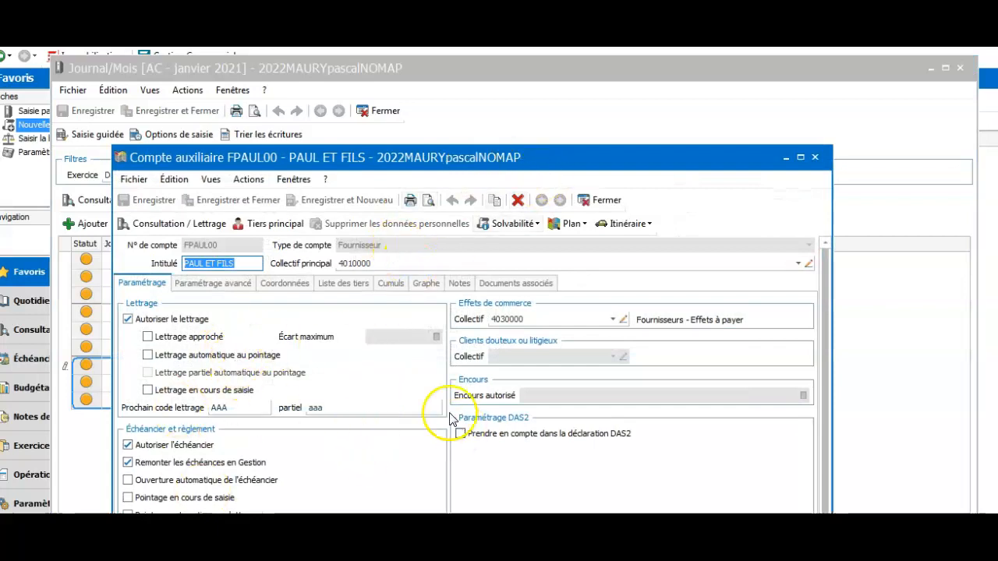
left_click(197, 224)
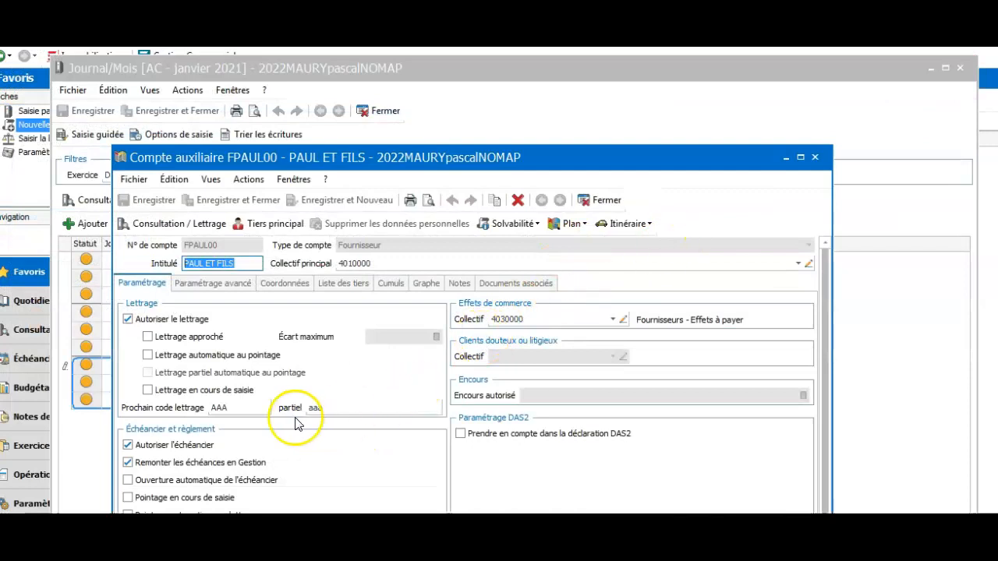
left_click(817, 158)
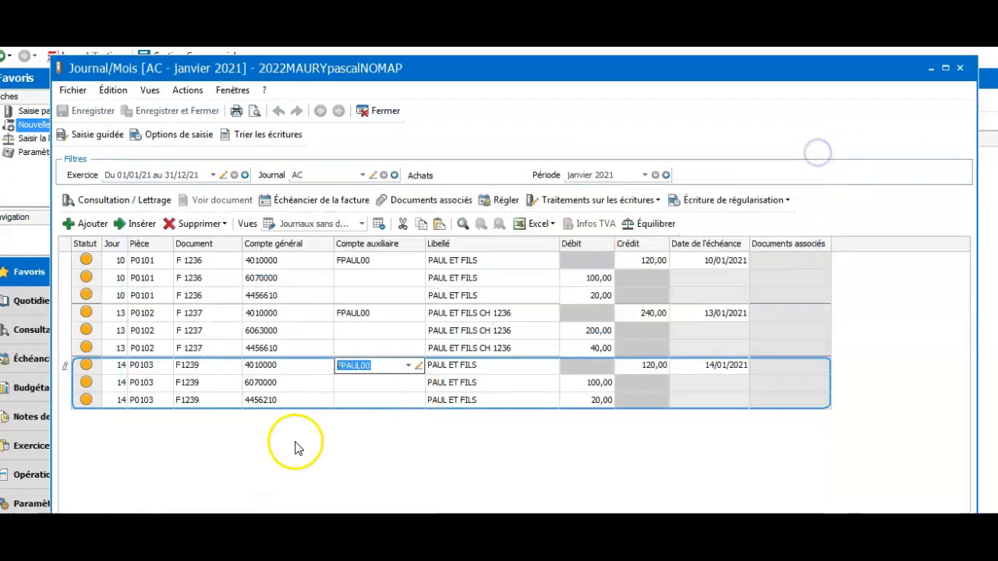
left_click(277, 365)
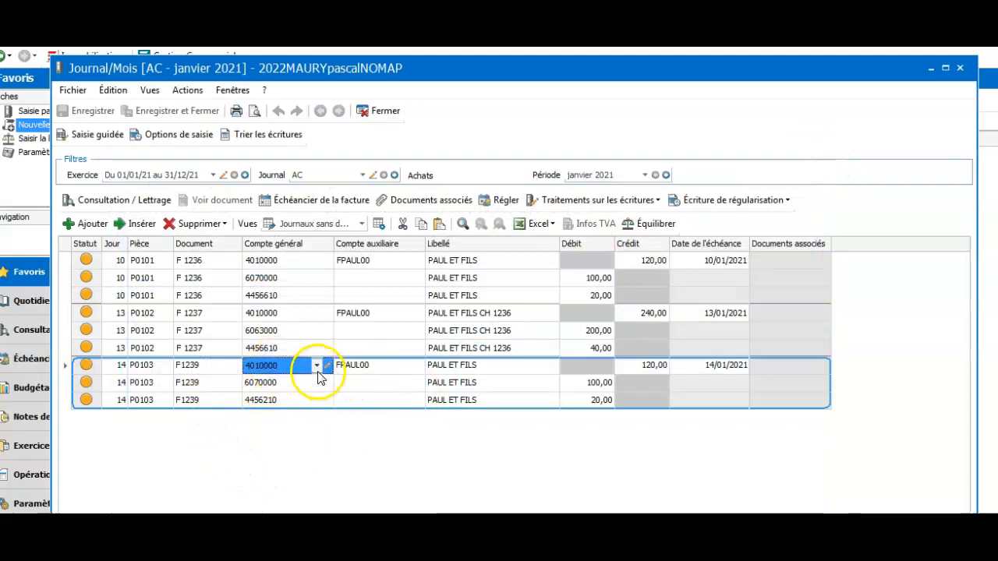
left_click(318, 366)
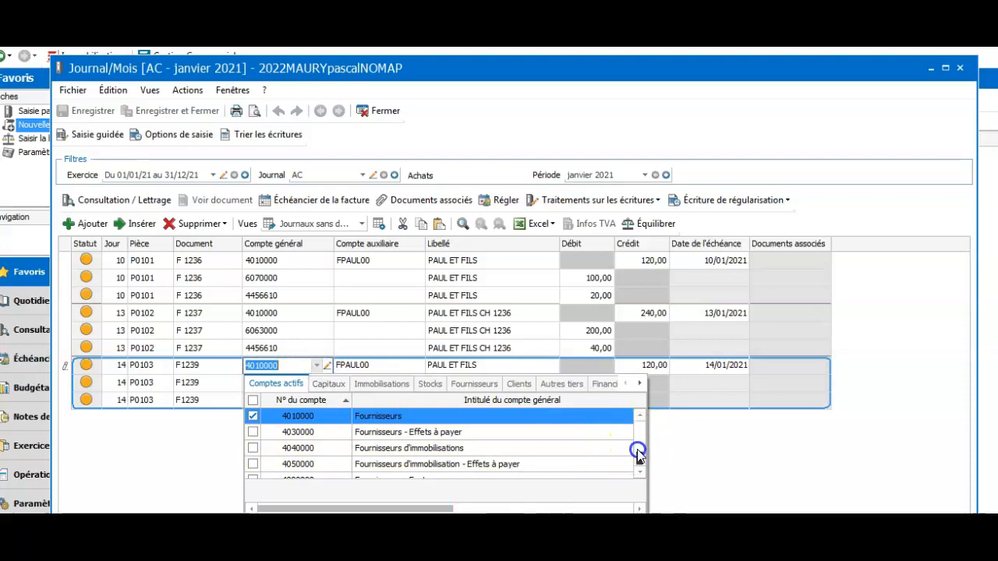
left_click_drag(637, 455, 630, 410)
left_click(826, 461)
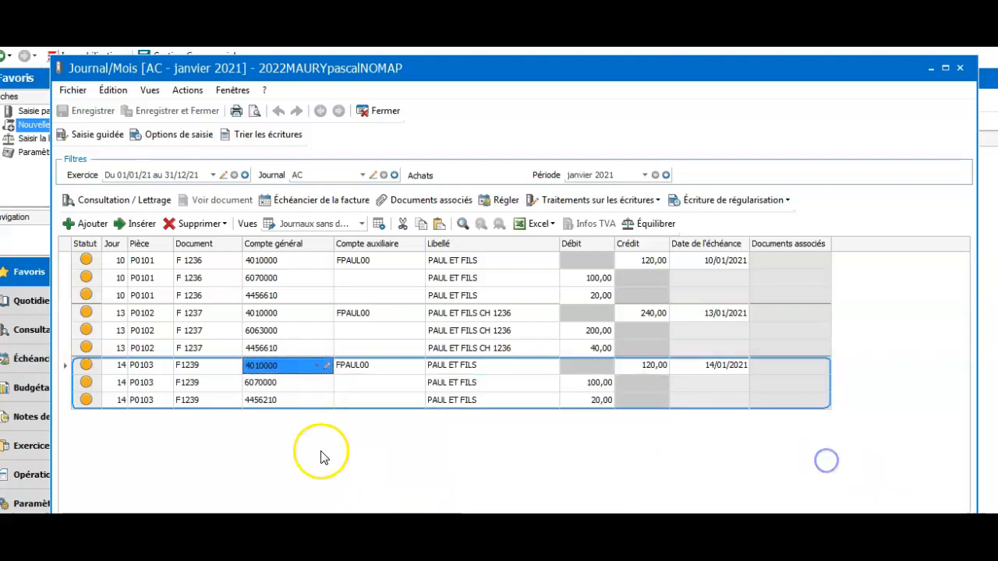